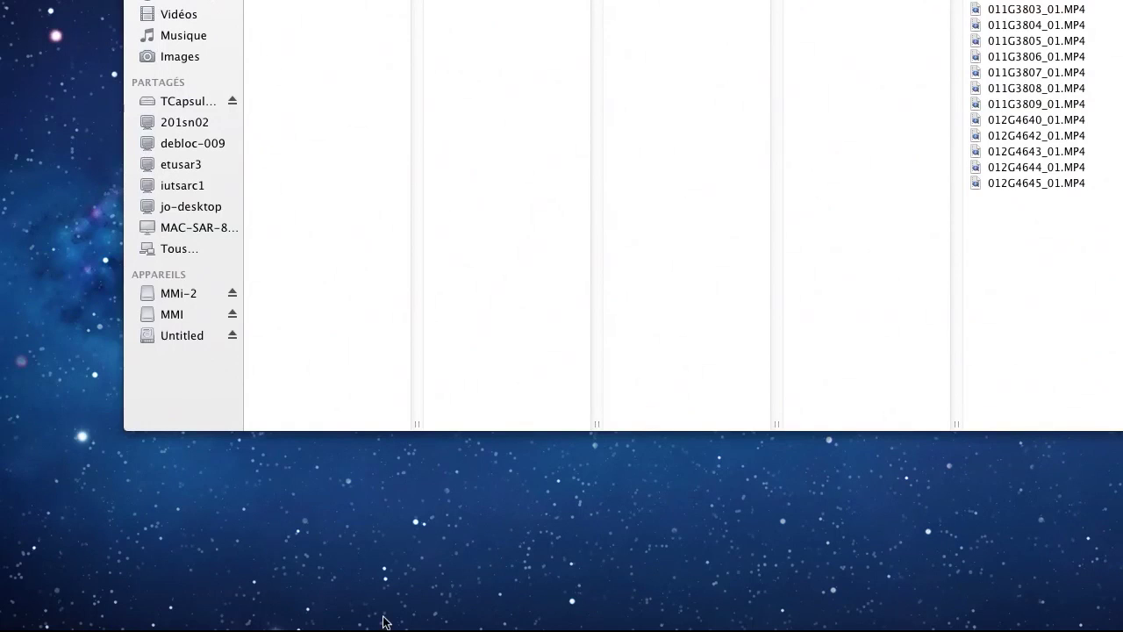
Launch Adobe Premiere Pro CS6 from its folder in Finder's Applications
mouse_move(684, 627)
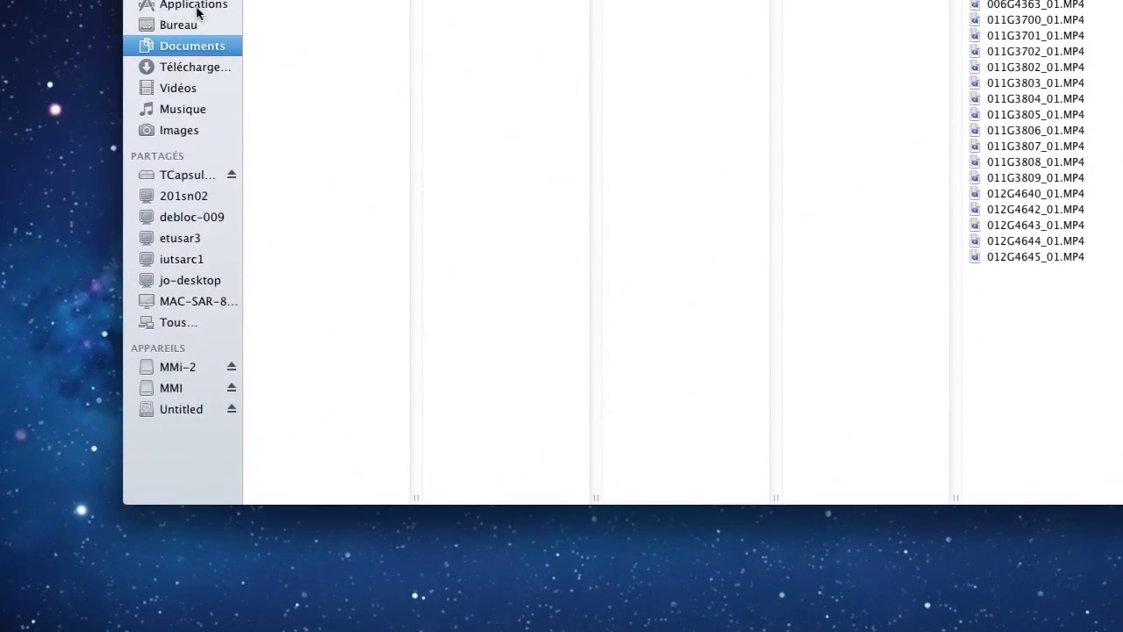
left_click(187, 43)
scroll(313, 164, "up", 10)
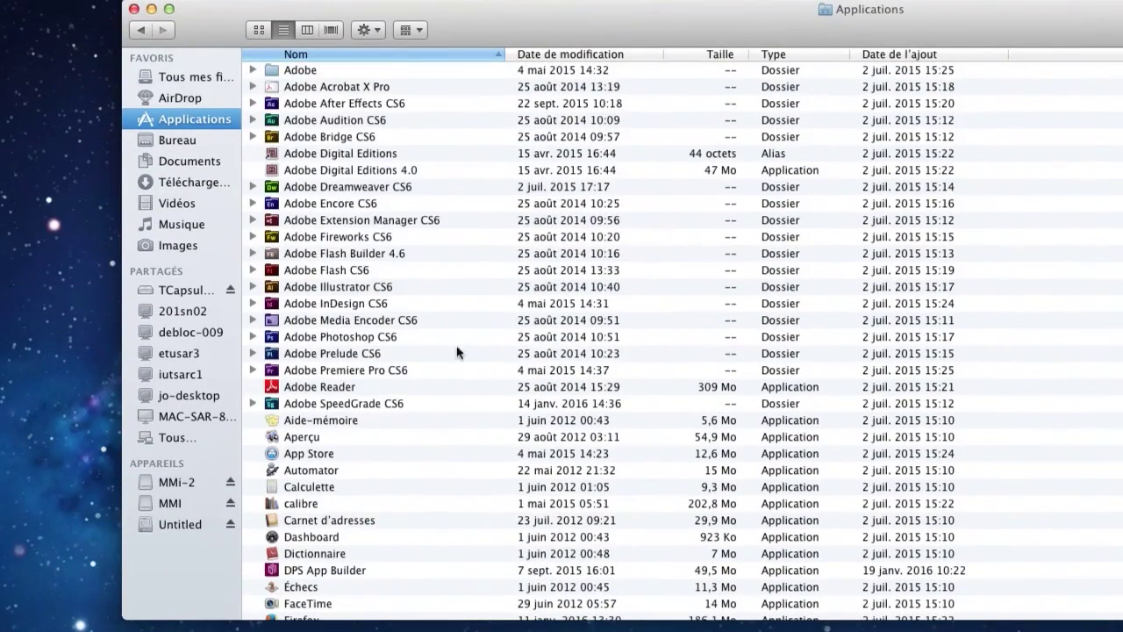
left_click(269, 372)
left_click(253, 369)
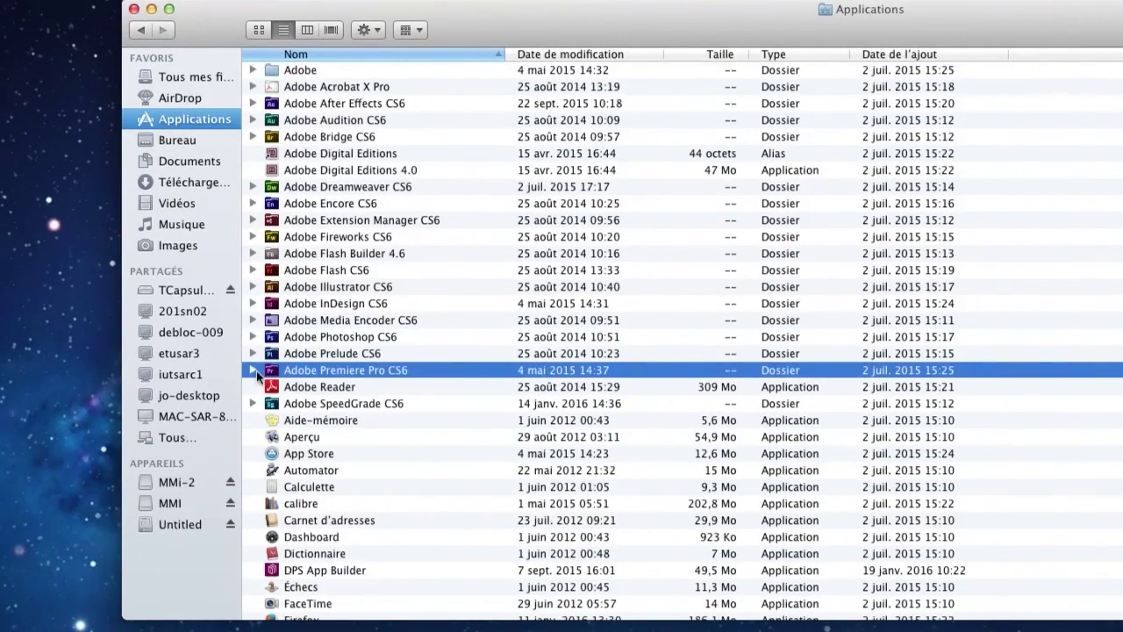
left_click(290, 387)
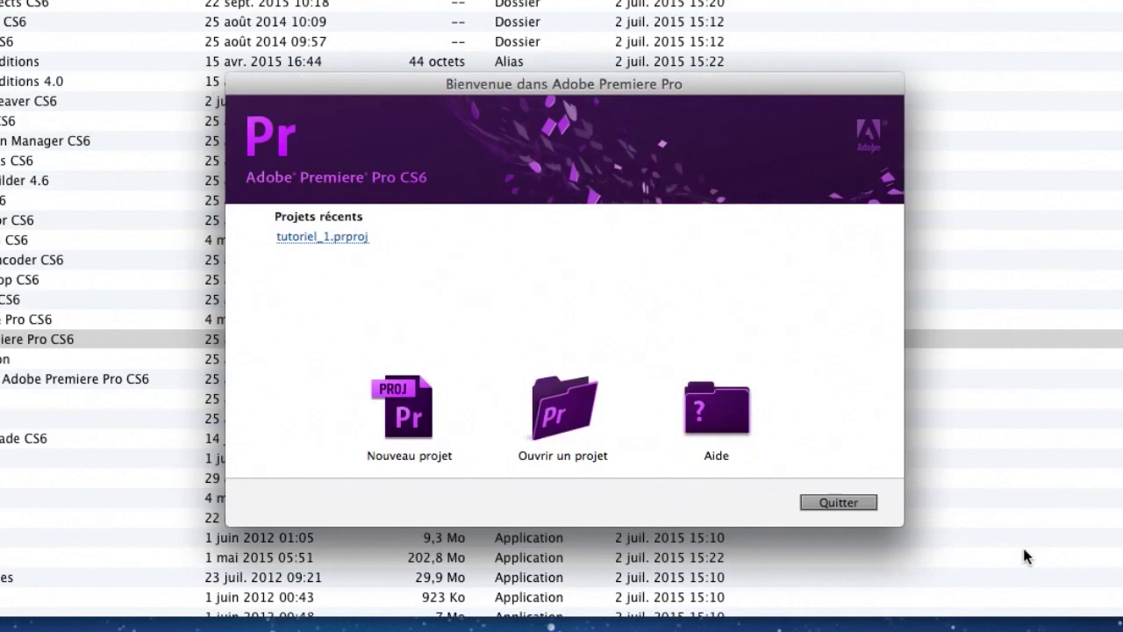
Start a new project named GRUYER-UNIVERSITE from the welcome screen
left_click(413, 419)
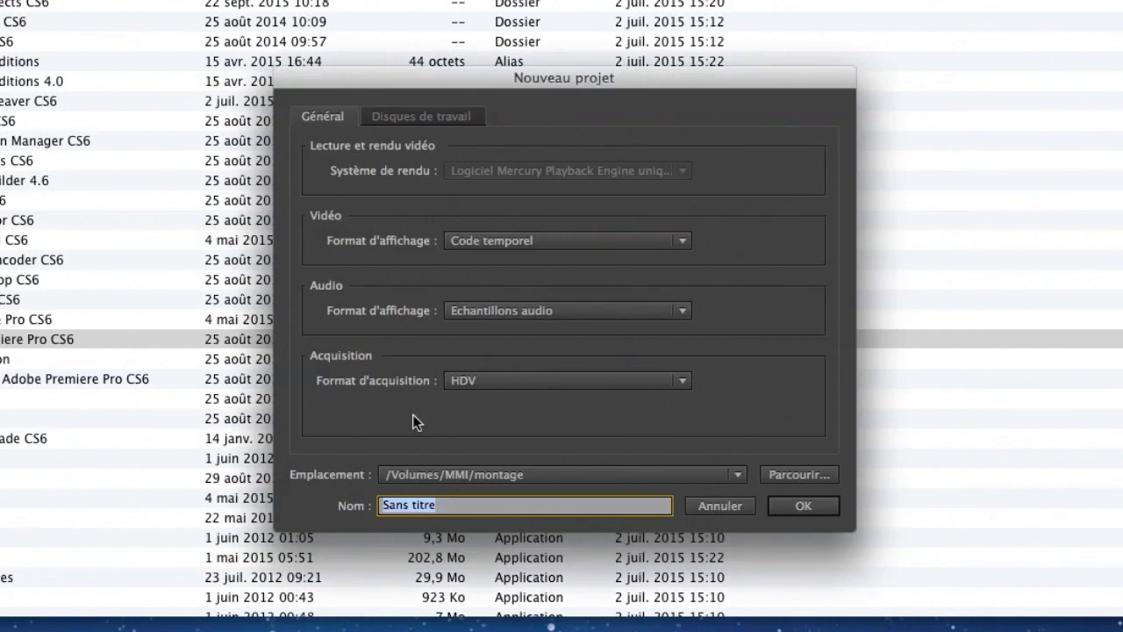
type("GRUYER")
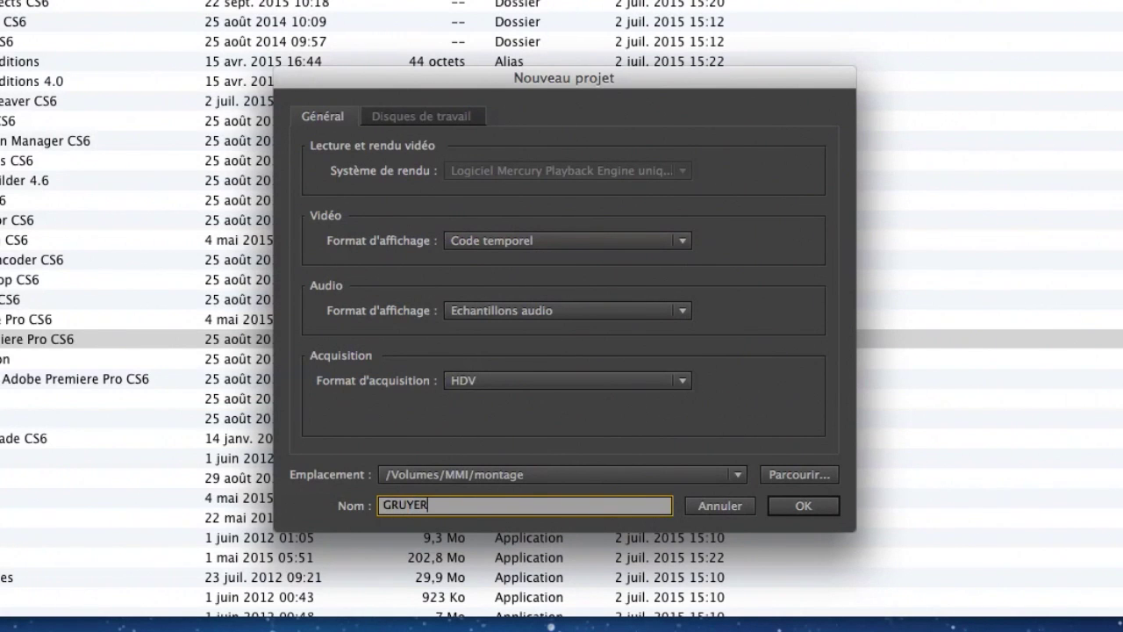
type("-UNIVERSITE")
Browse the project location to Documents > GRUYER > UNIVERSITE
left_click(805, 476)
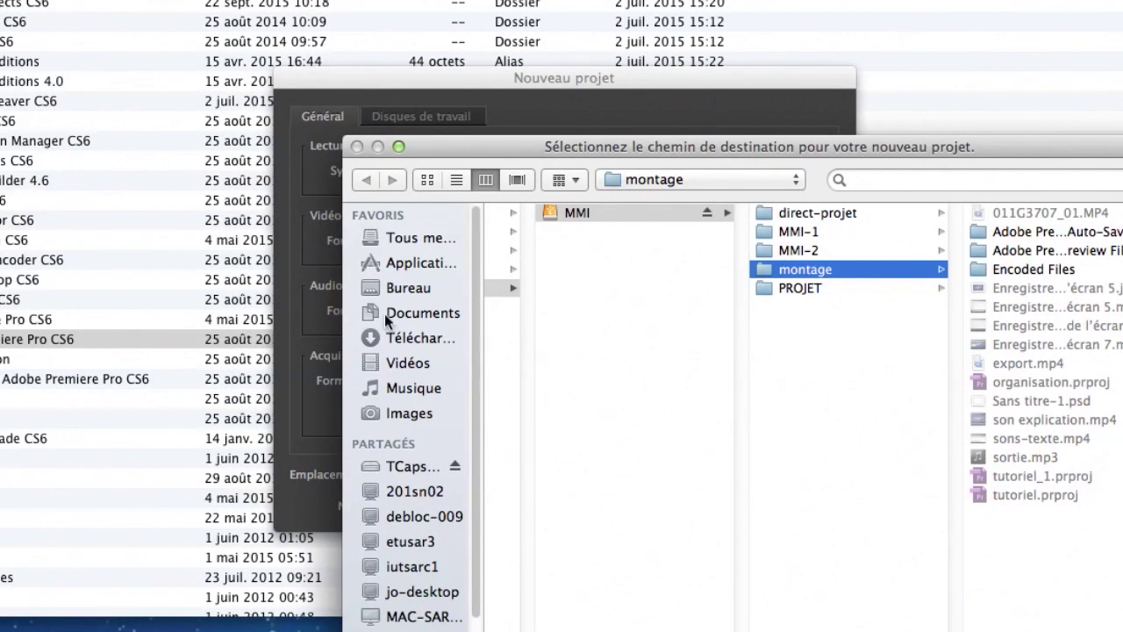
left_click(385, 314)
left_click(613, 268)
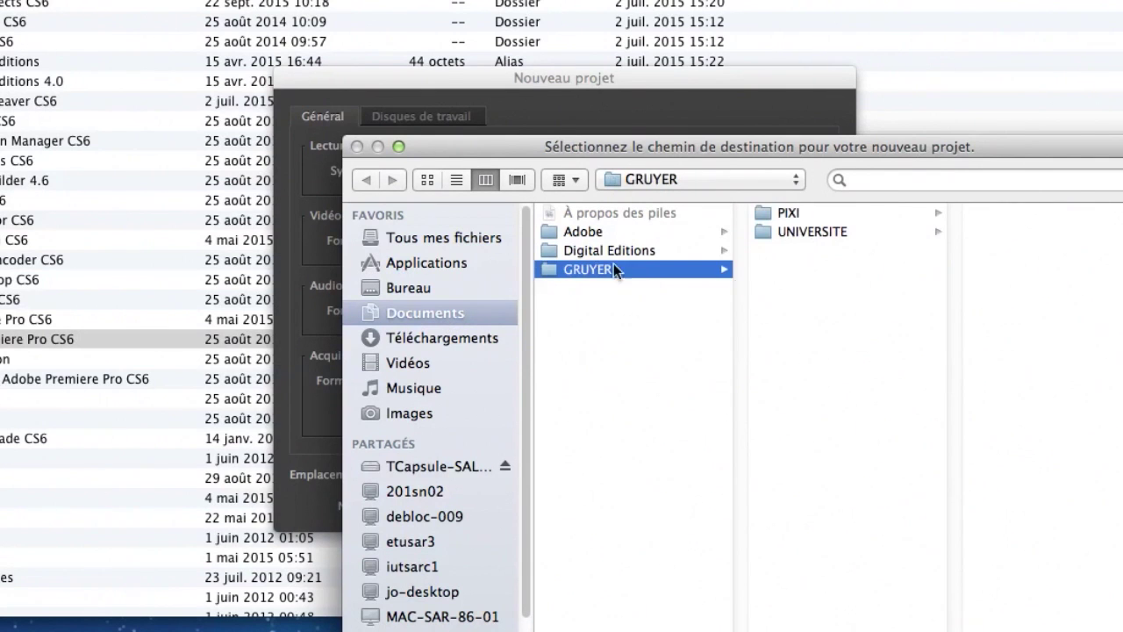
left_click(801, 231)
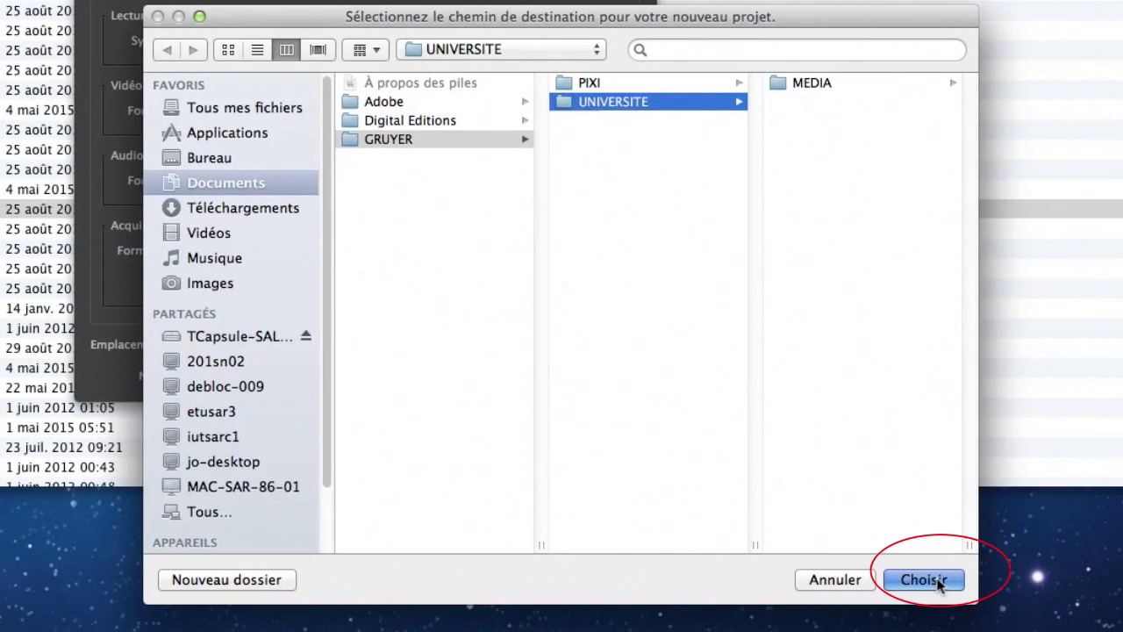
Confirm UNIVERSITE as the project location and keep HDV as the acquisition format
left_click(937, 580)
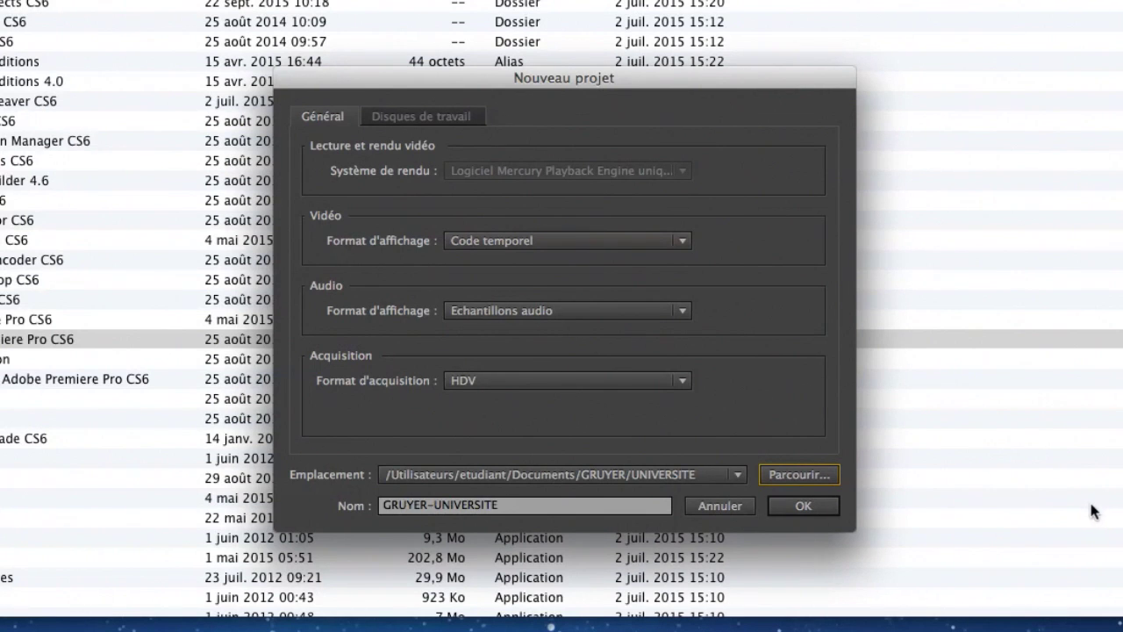
left_click(656, 376)
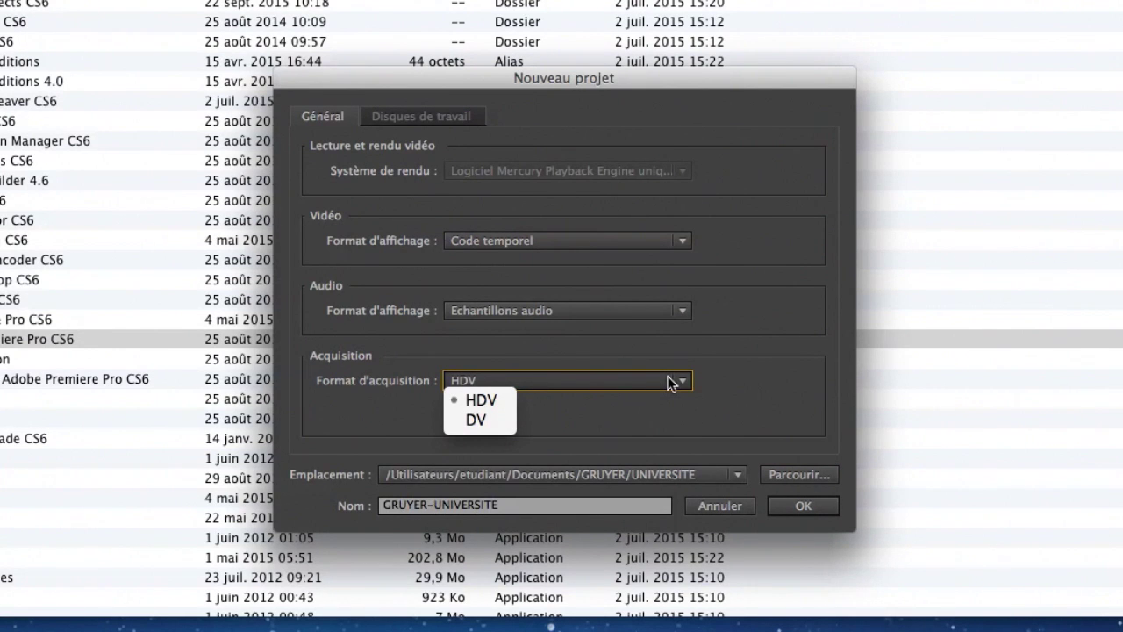
left_click(671, 382)
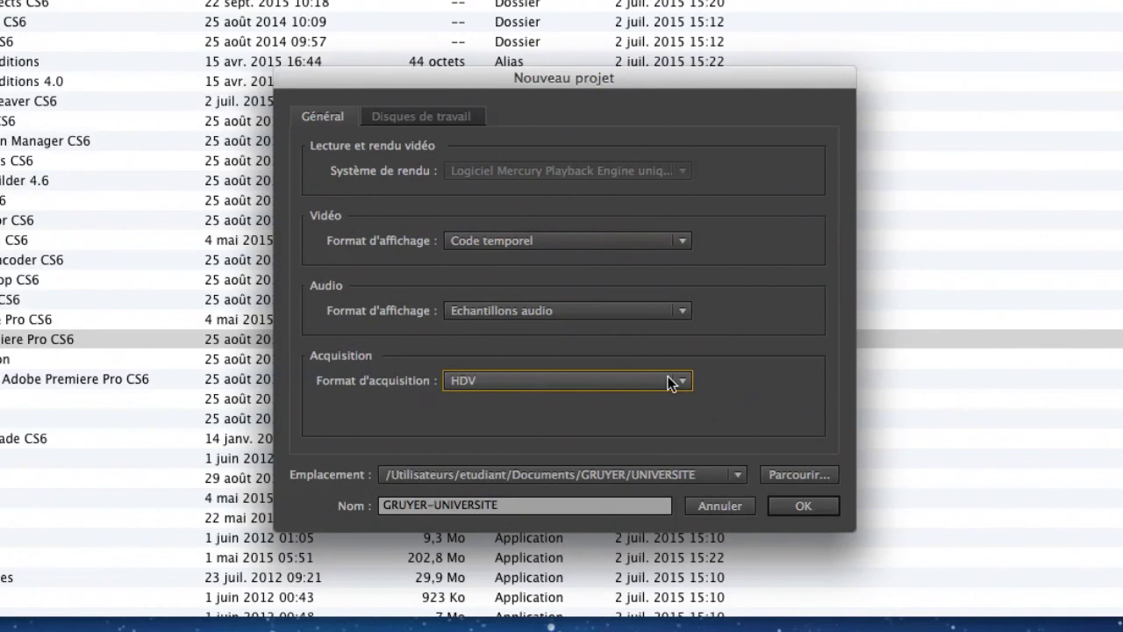
Keep all four scratch disks on Identique au projet and create the project
left_click(441, 117)
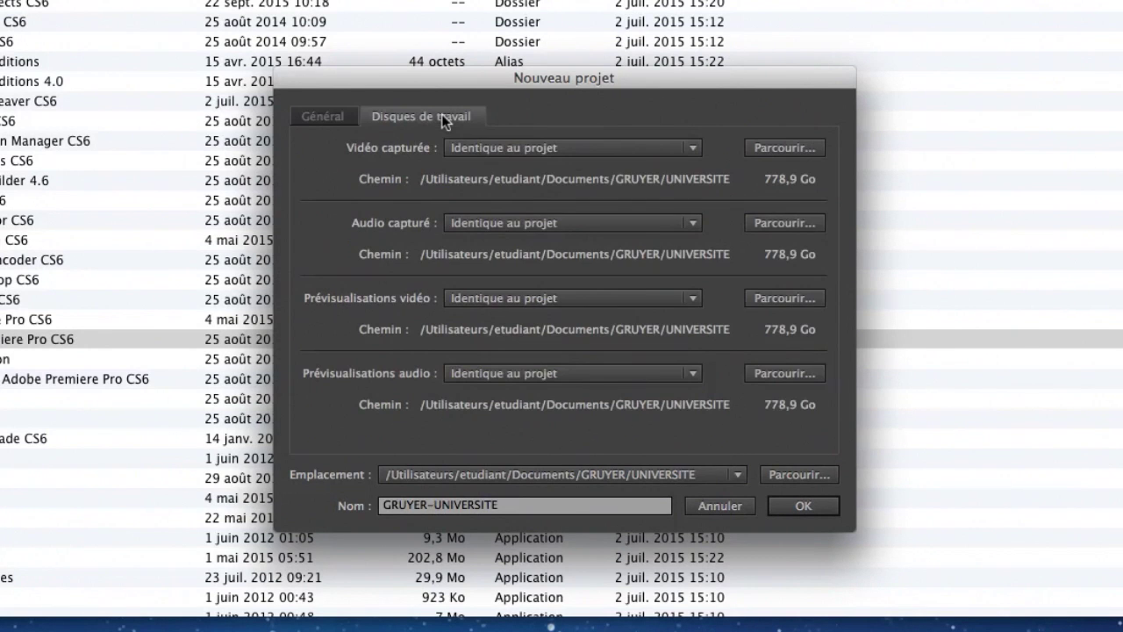
left_click(683, 150)
left_click(605, 188)
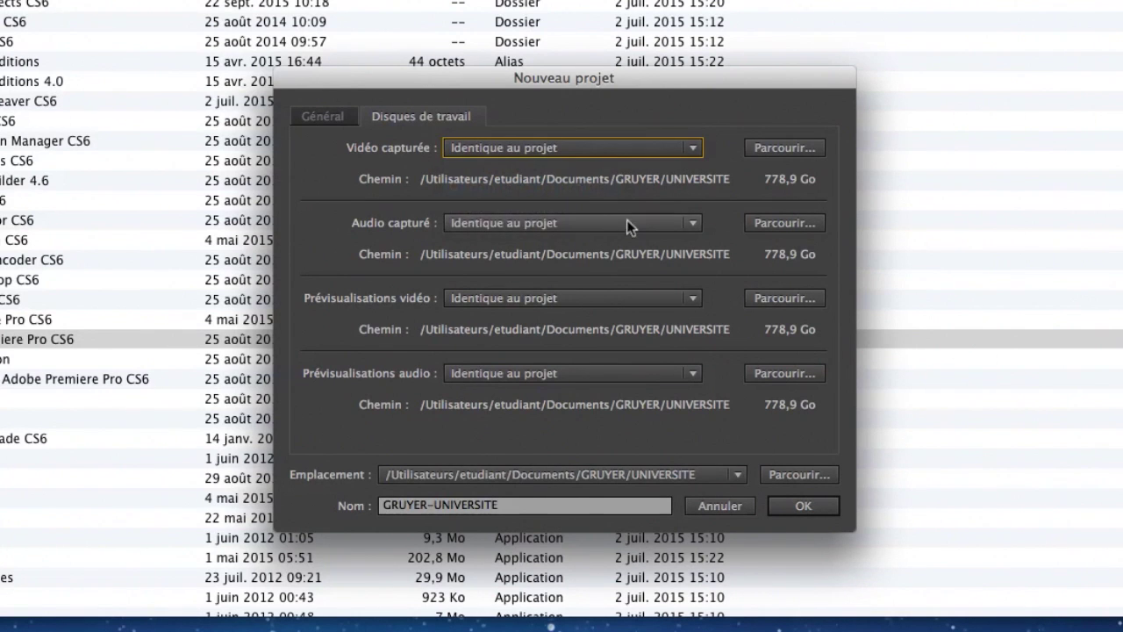
left_click(626, 221)
left_click(582, 260)
left_click(609, 299)
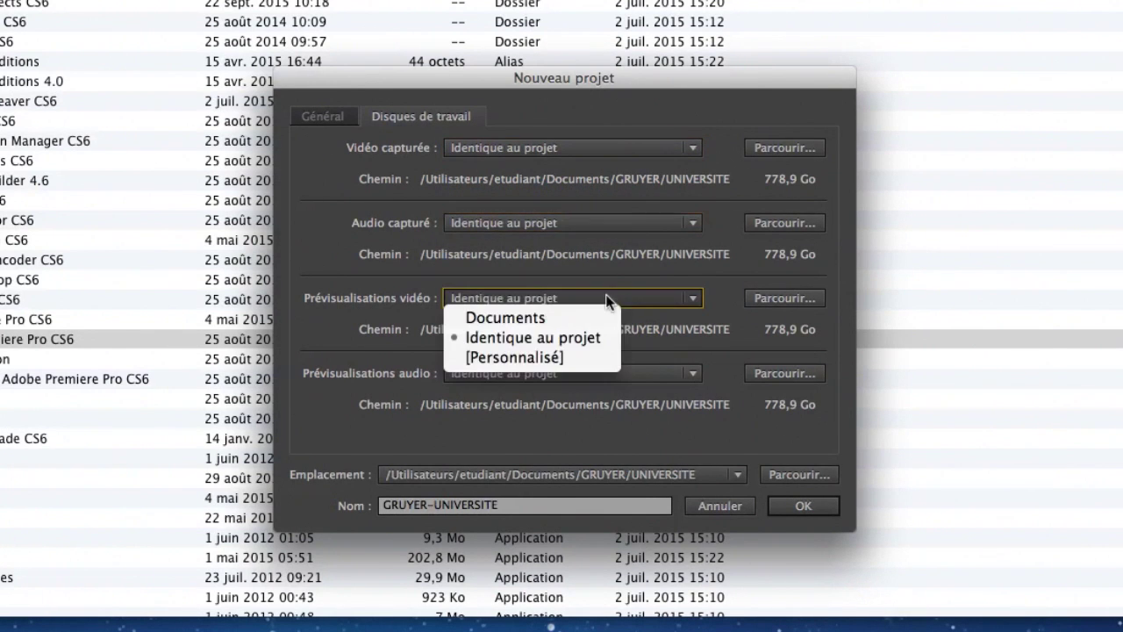
left_click(582, 339)
left_click(602, 375)
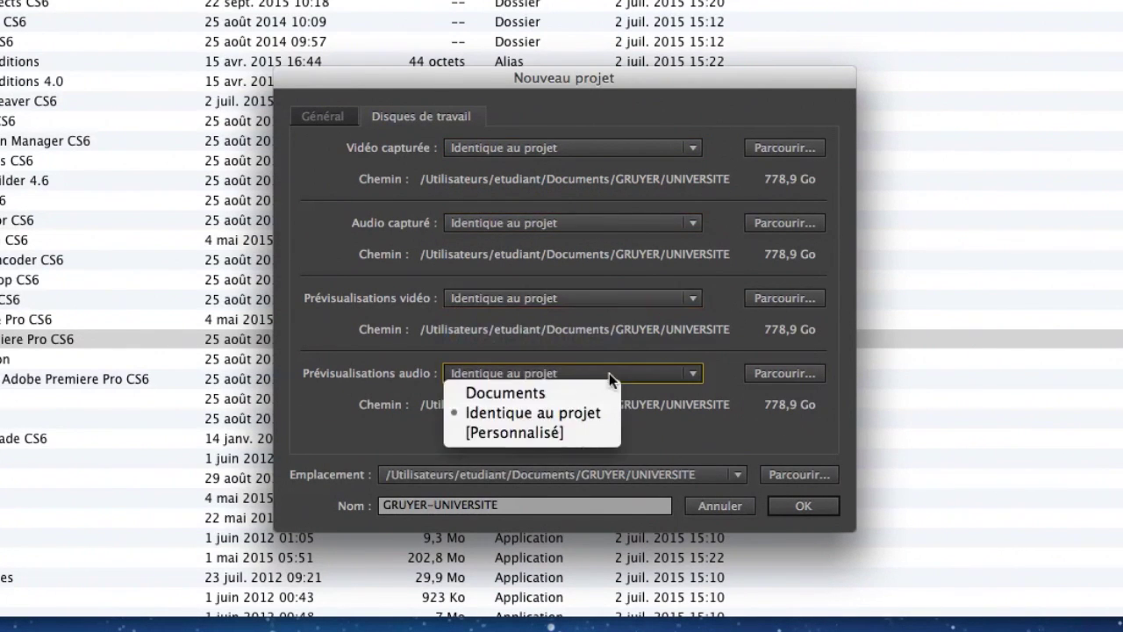
left_click(575, 412)
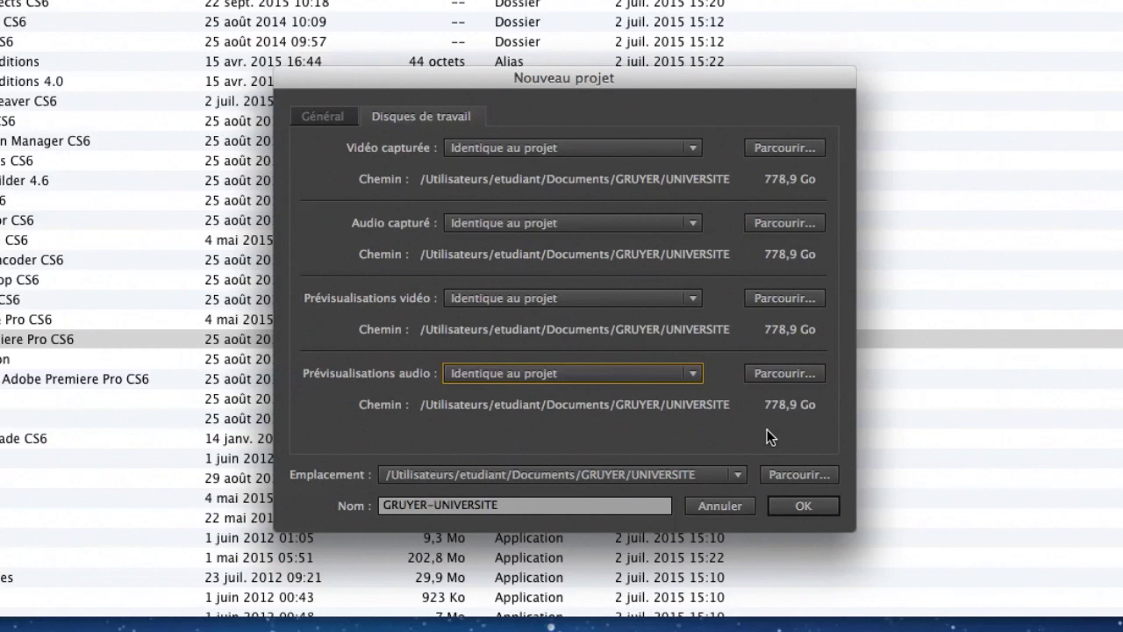
left_click(798, 507)
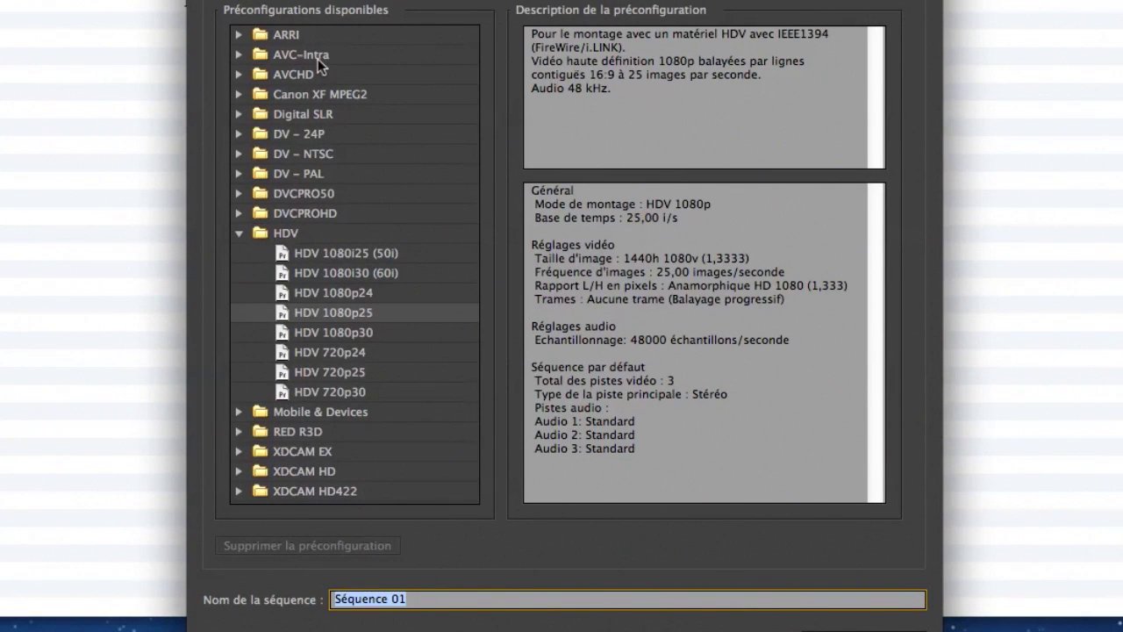
Compare the AVC-Intra, AVCHD, XDCAM EX groups and the HDV 1080p25, 1080i25 and 720p25 presets
left_click(318, 59)
left_click(312, 74)
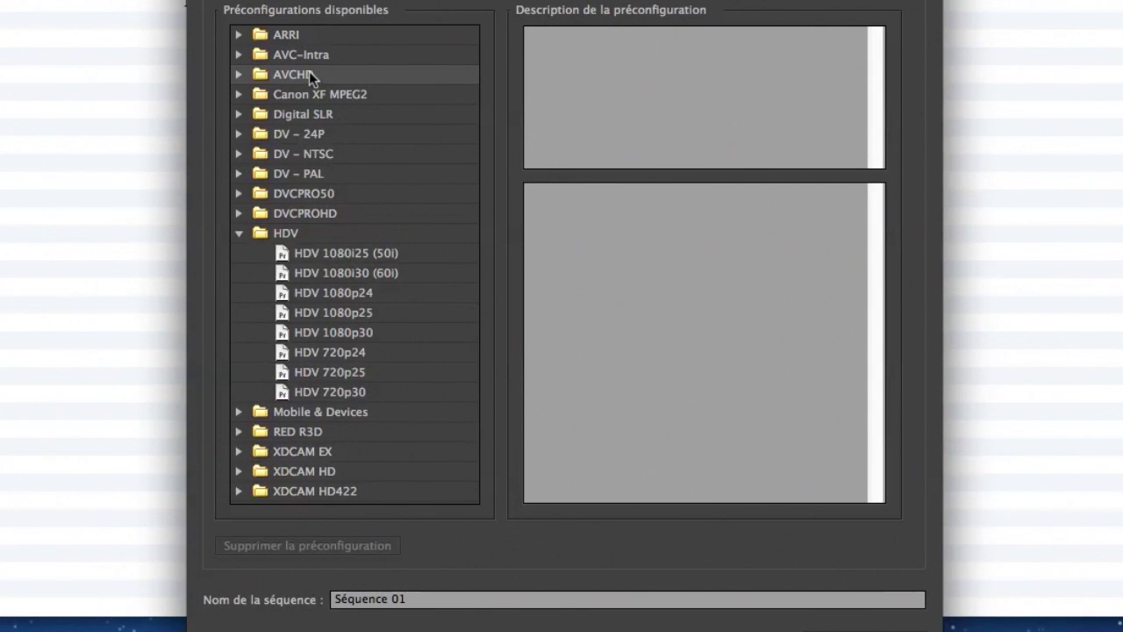
left_click(307, 450)
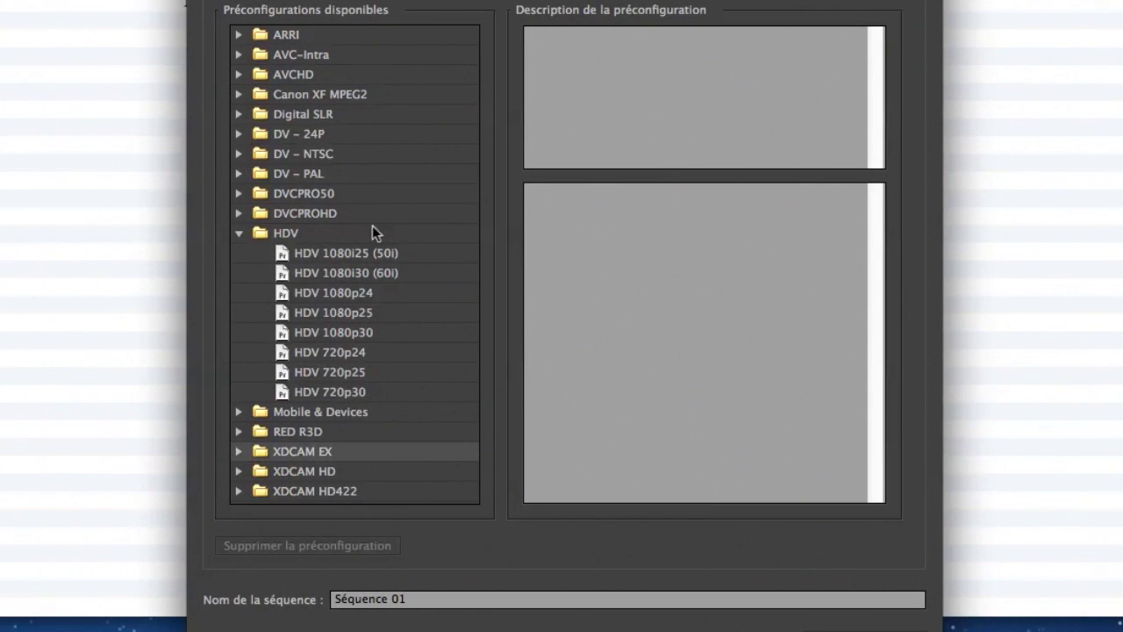
left_click(362, 320)
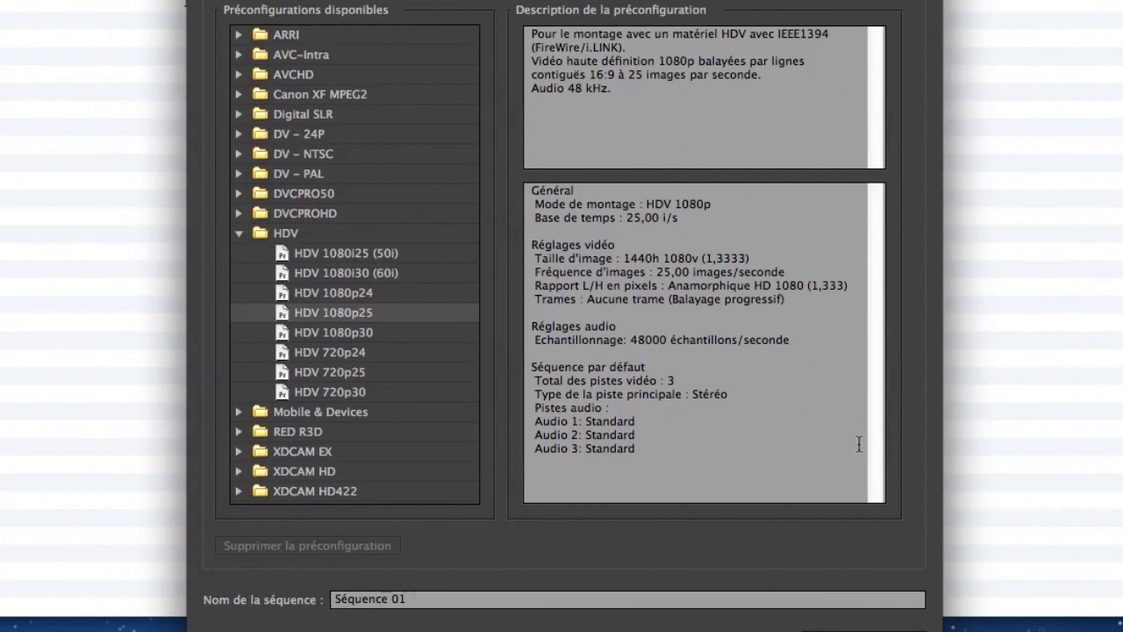
left_click(353, 251)
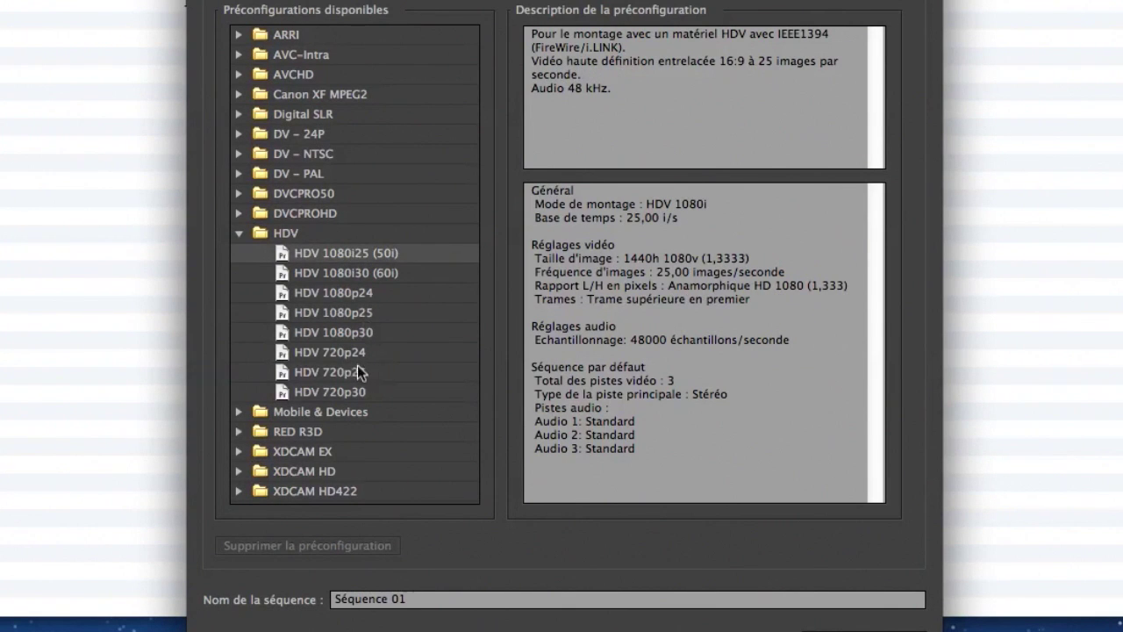
left_click(355, 372)
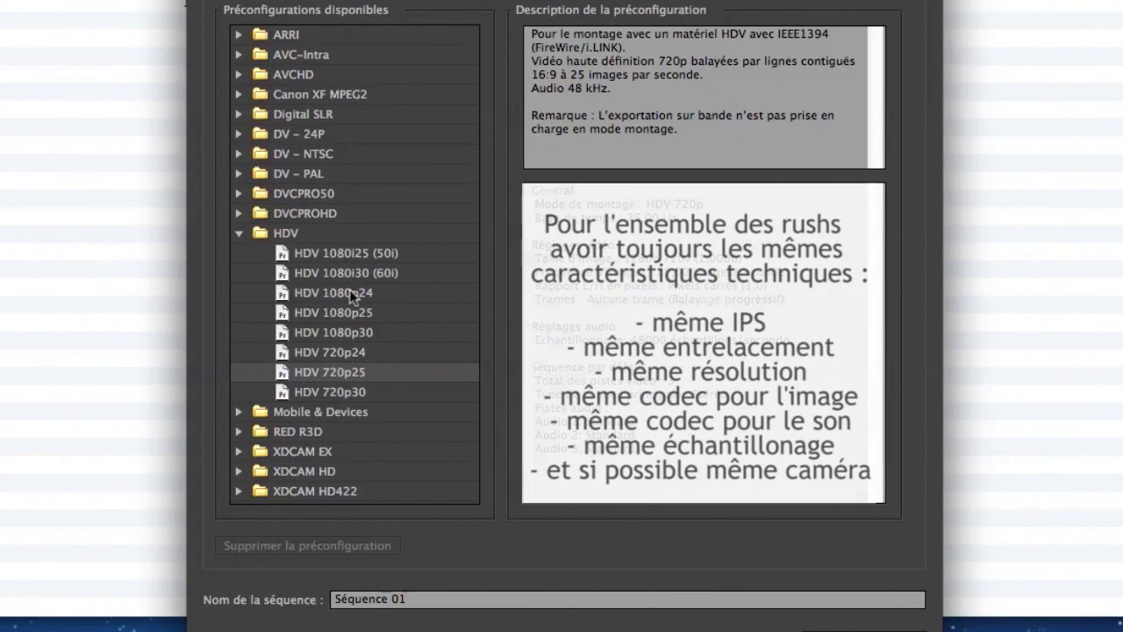
Choose the HDV 1080p25 preset and name the sequence GRUYER-UNIVERSITE
left_click(374, 313)
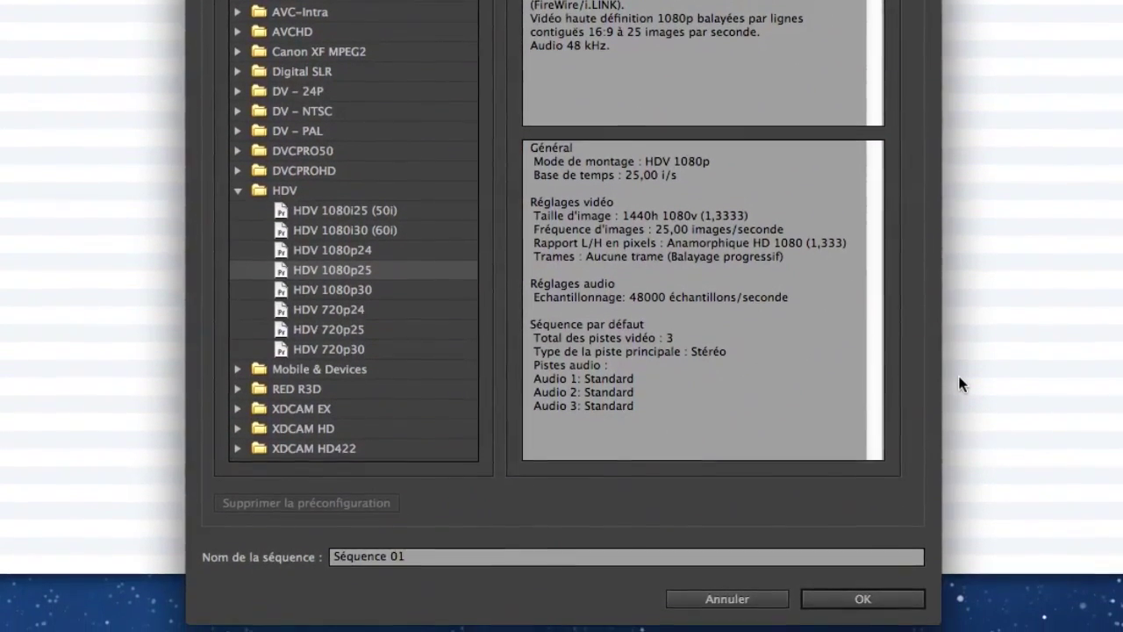
left_click_drag(450, 509, 272, 522)
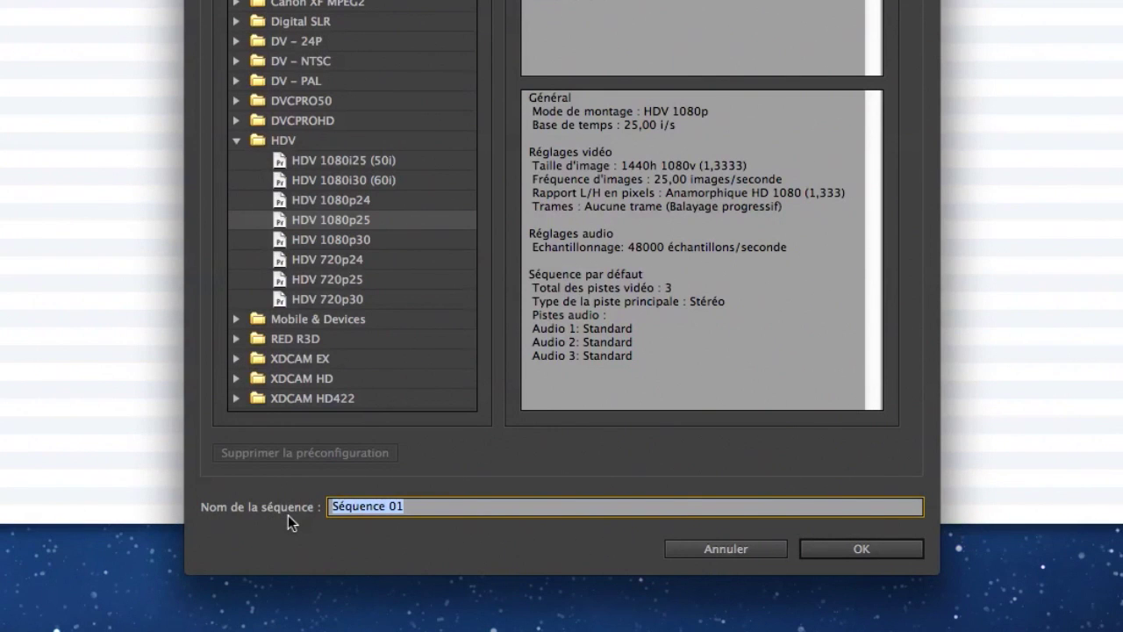
type("GRUYER")
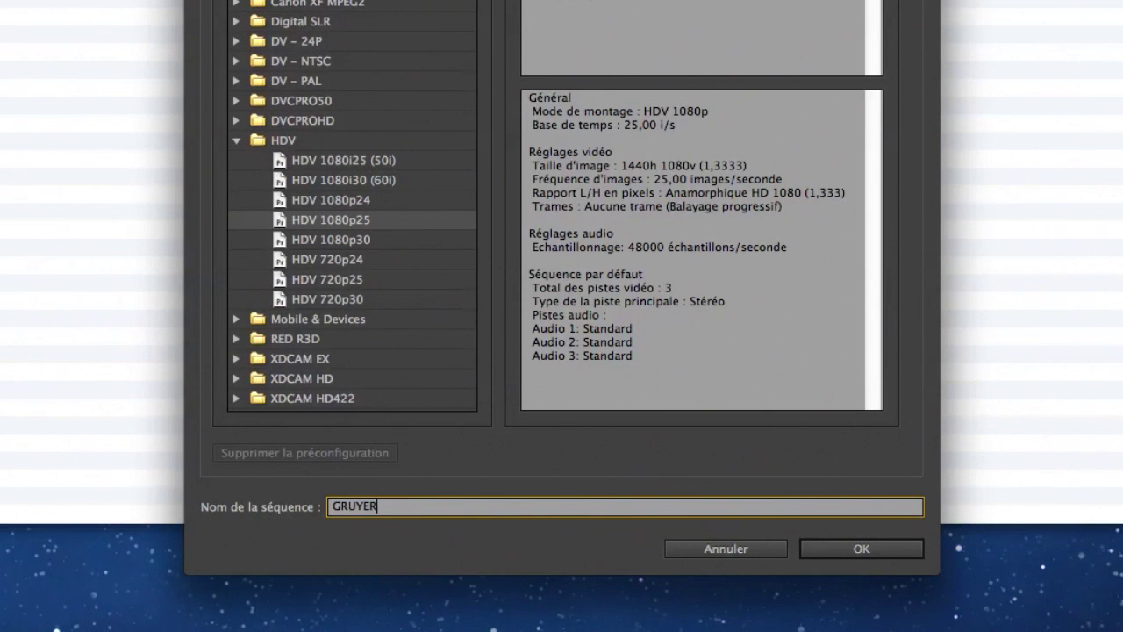
type("-")
type("VERSITE")
left_click(897, 549)
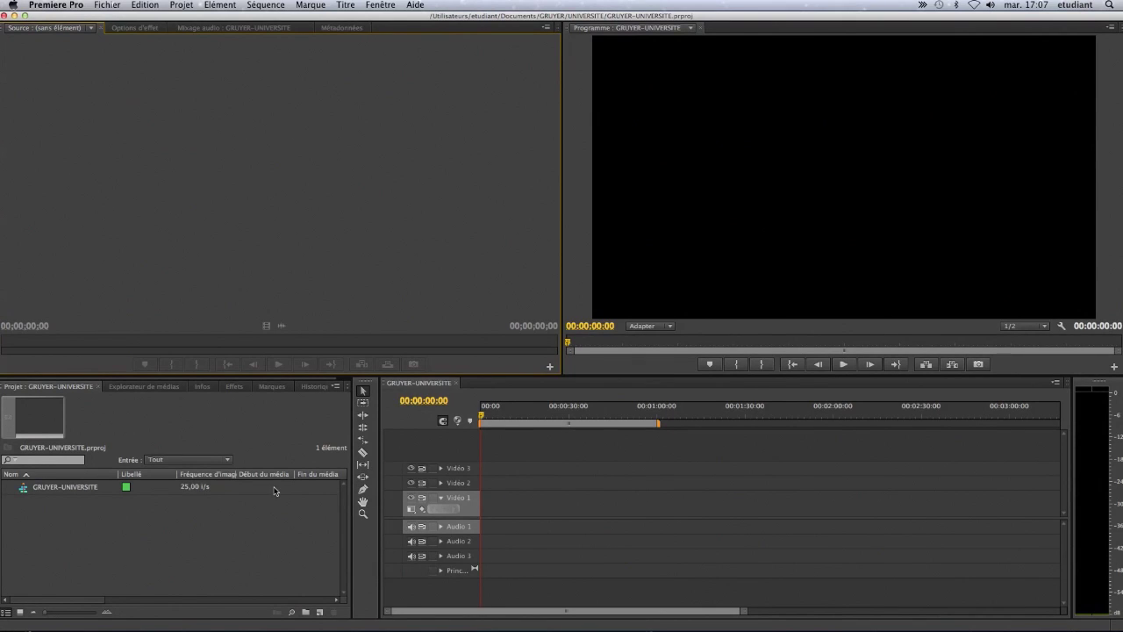
left_click(281, 519)
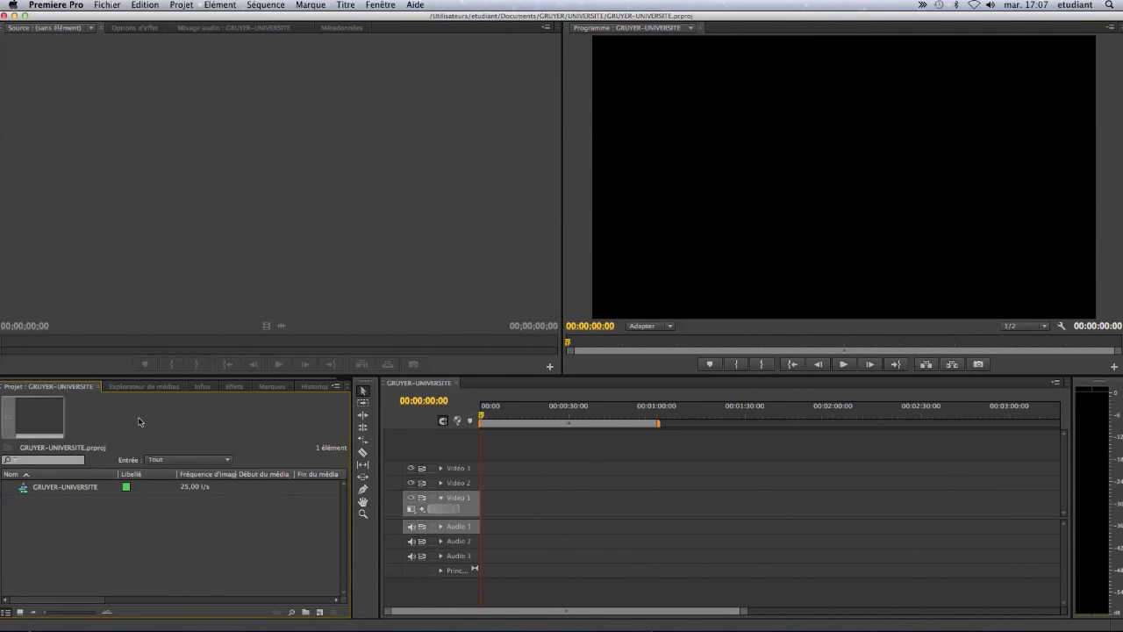
left_click(314, 125)
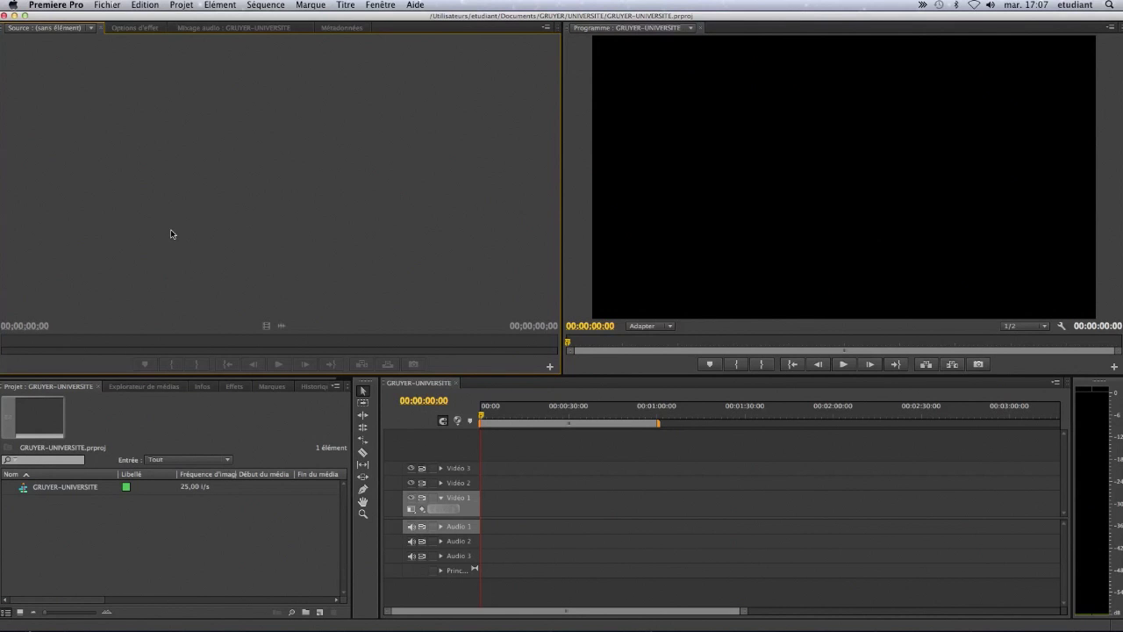
left_click(613, 474)
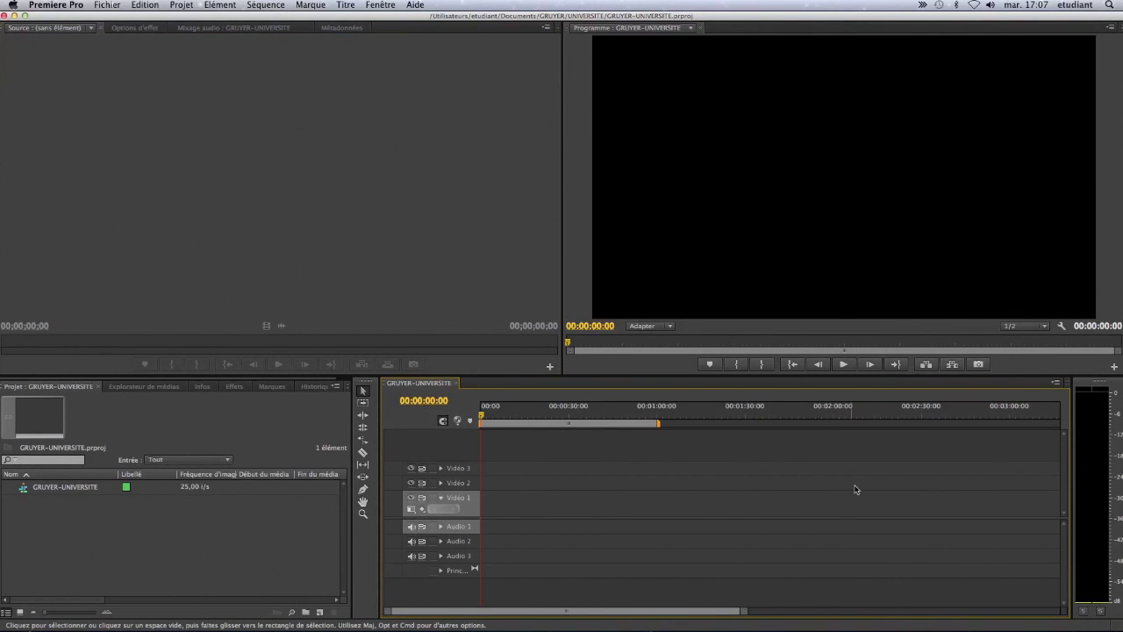
left_click(806, 95)
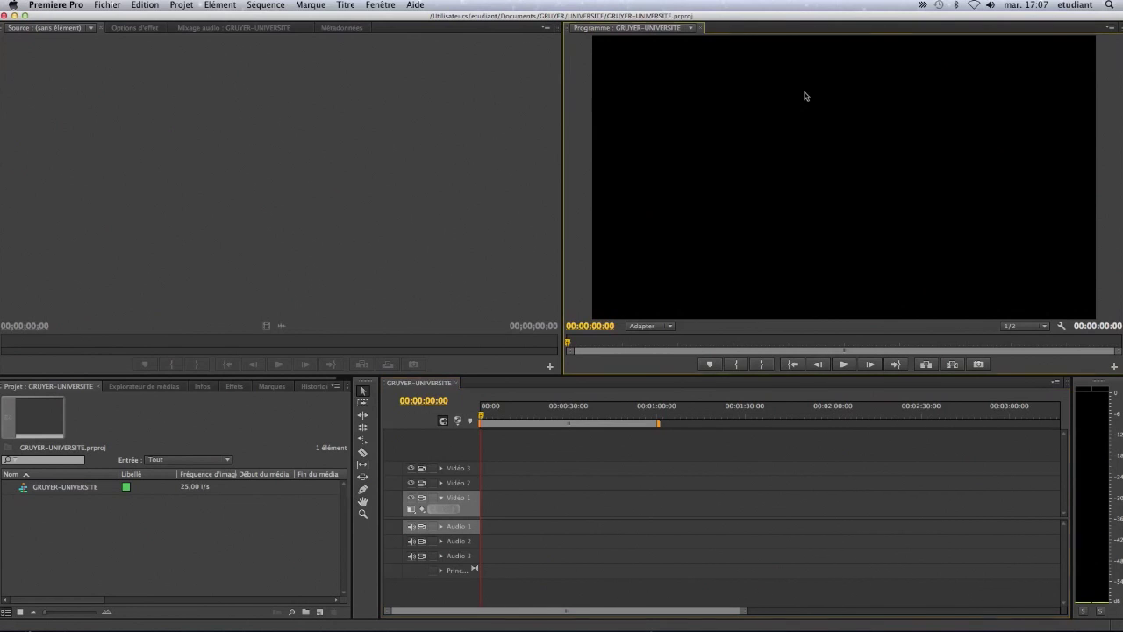
left_click(1102, 432)
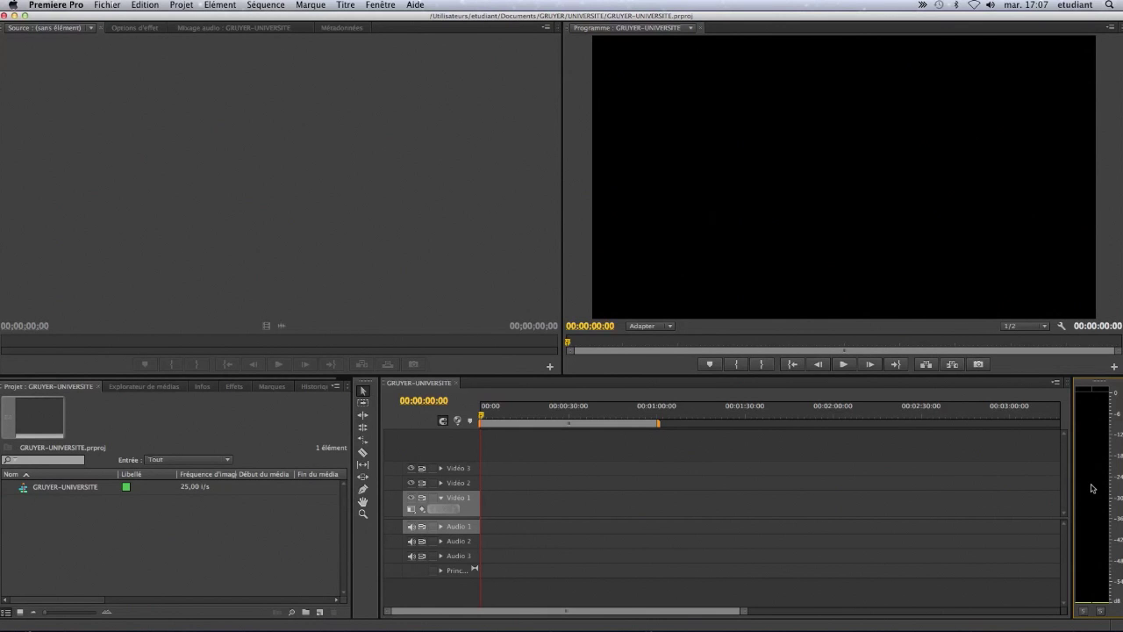
left_click(146, 546)
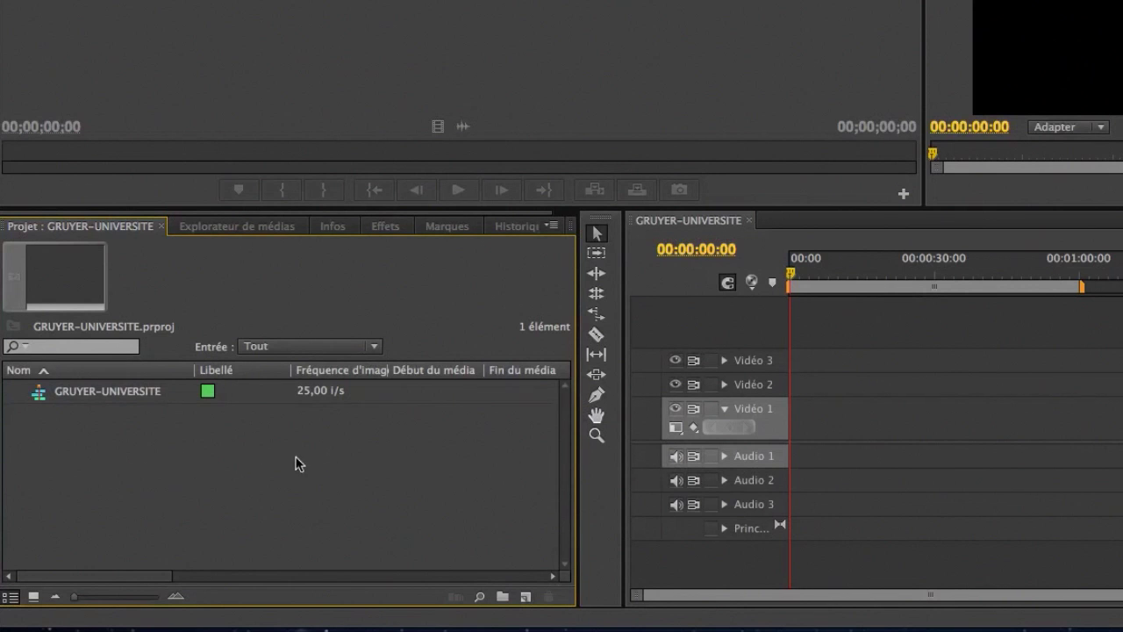
left_click(123, 396)
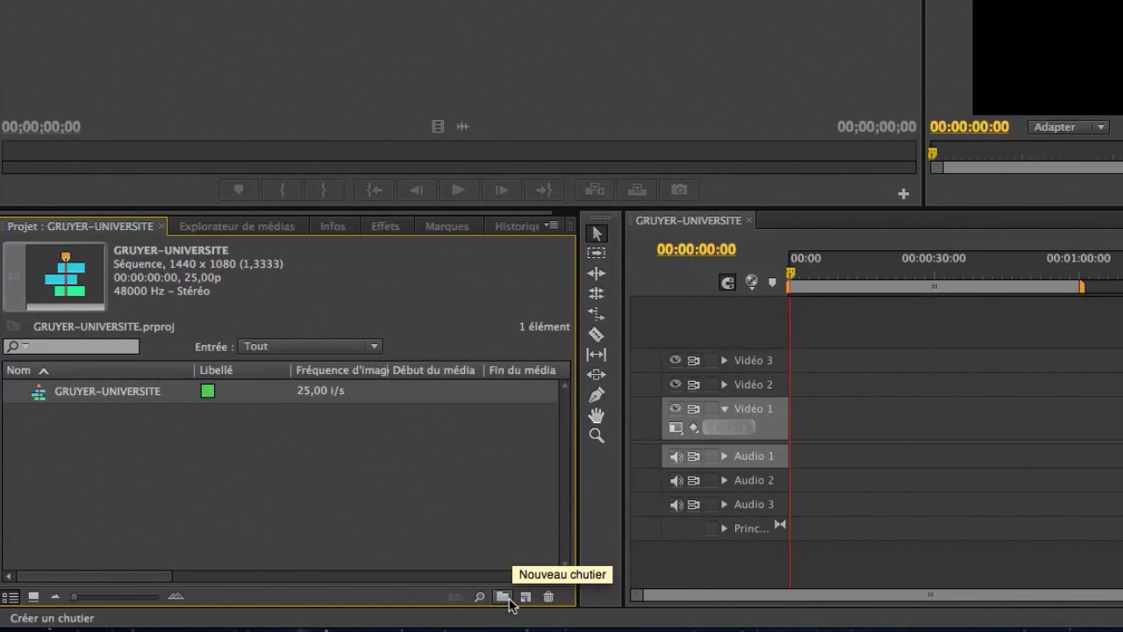
Create a MEDIA bin and a RUSH bin moved inside it
left_click(504, 597)
type("MEDIA")
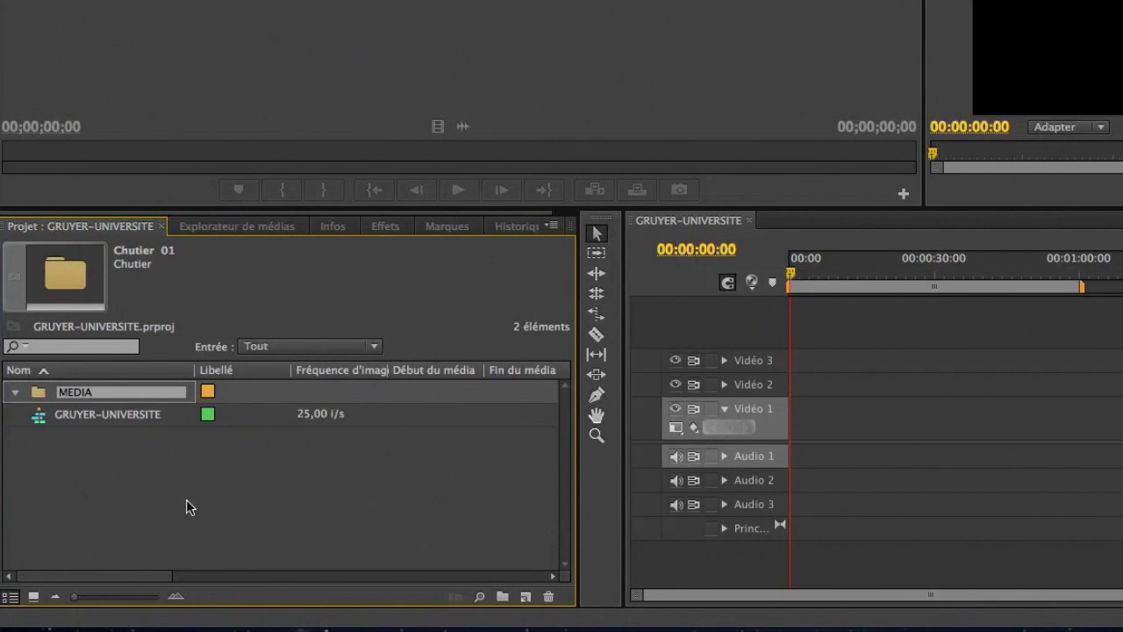
left_click(187, 507)
left_click(75, 397)
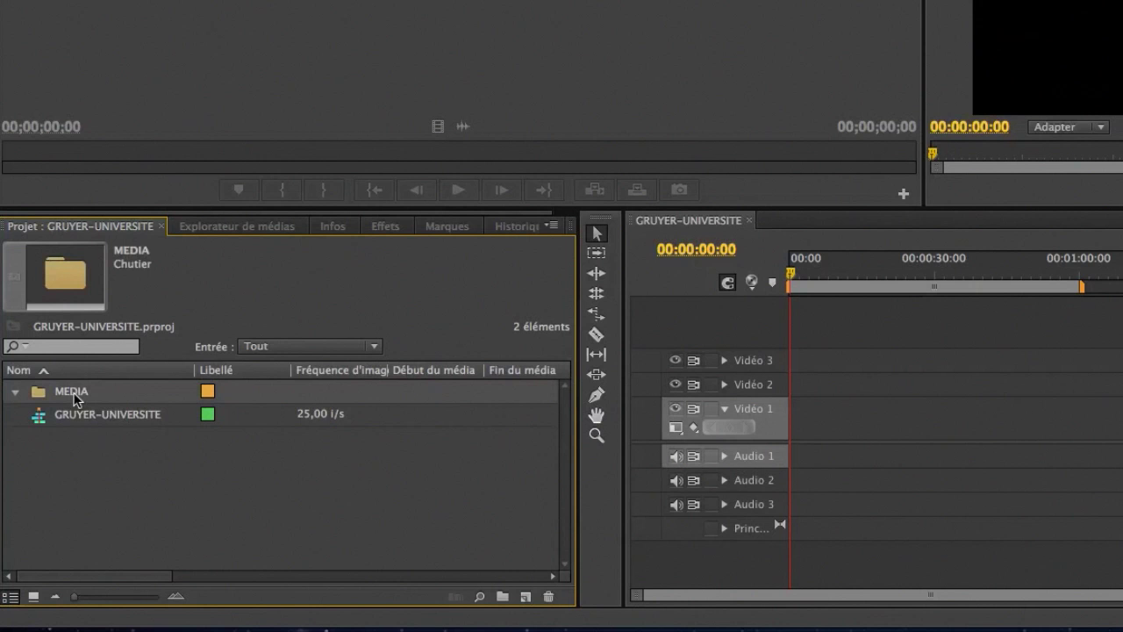
right_click(107, 397)
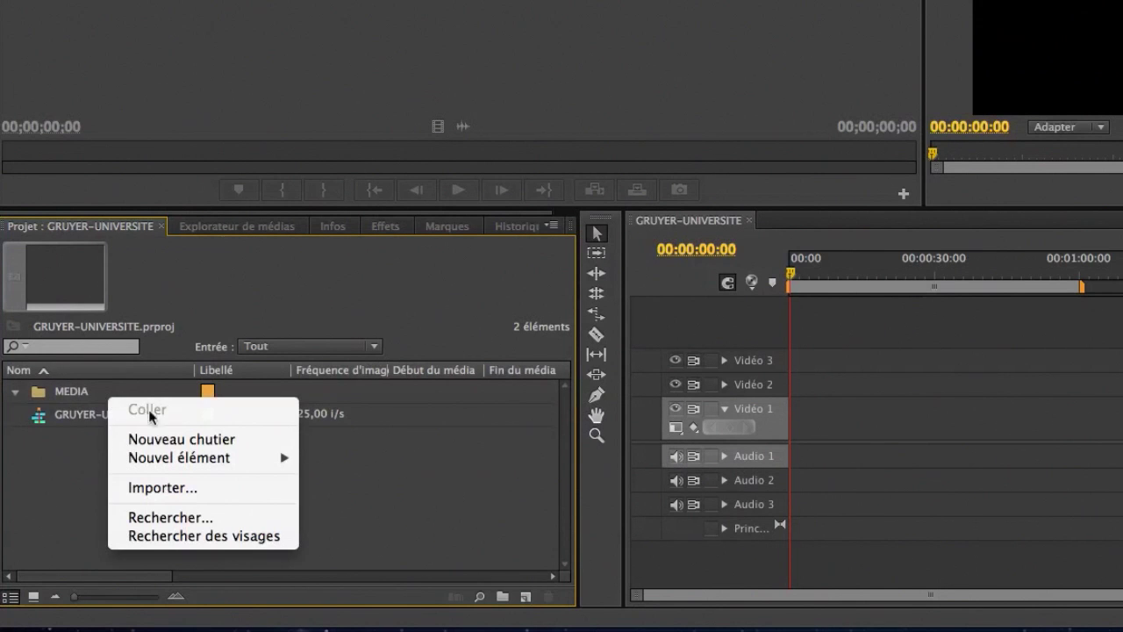
left_click(166, 439)
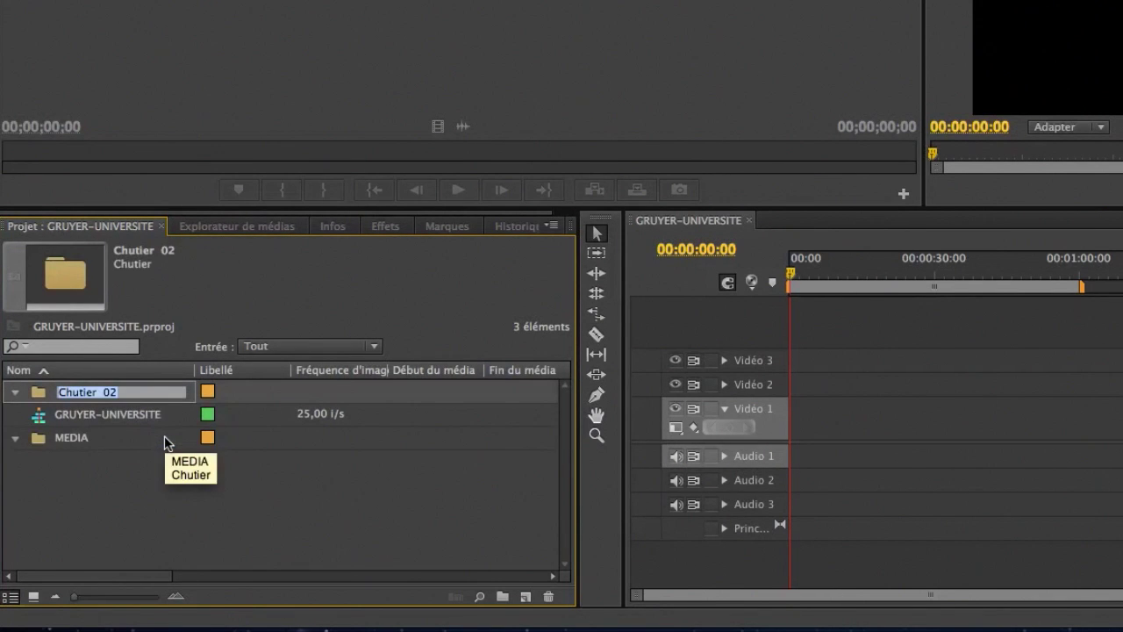
type("RUSH")
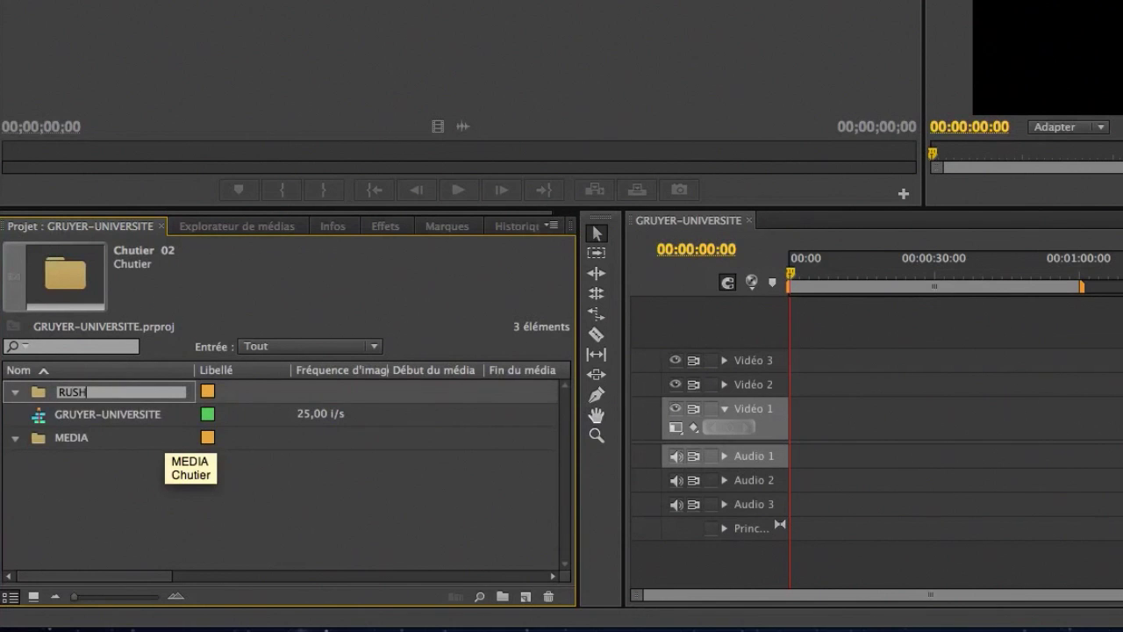
left_click(133, 481)
left_click_drag(48, 397, 58, 443)
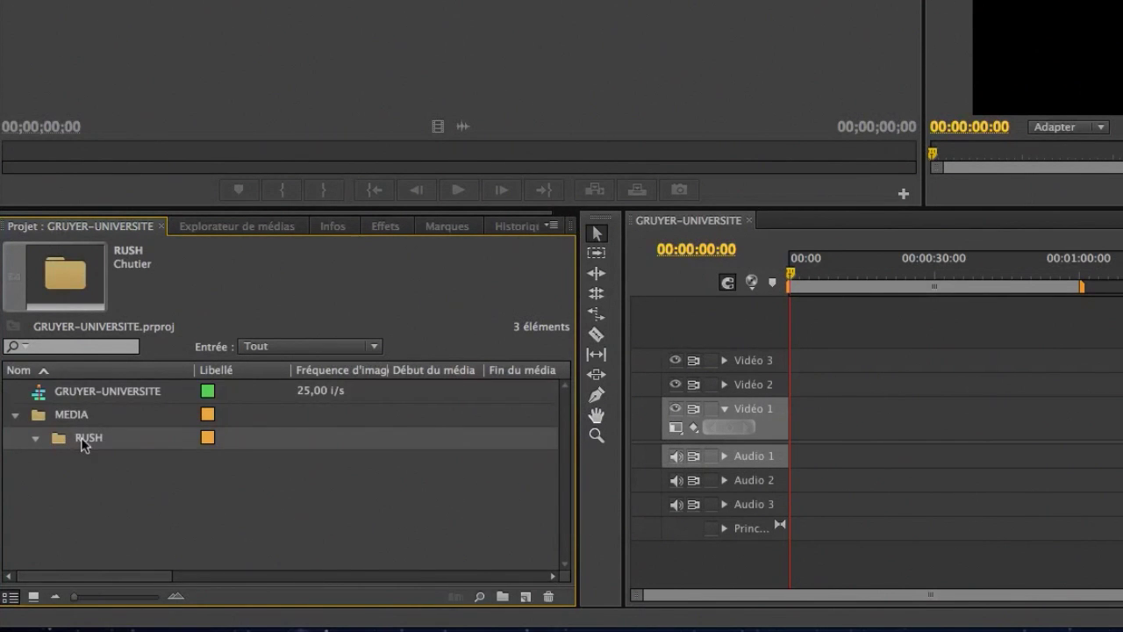
Add SONS and IMAGES sub-bins inside the MEDIA bin
right_click(79, 420)
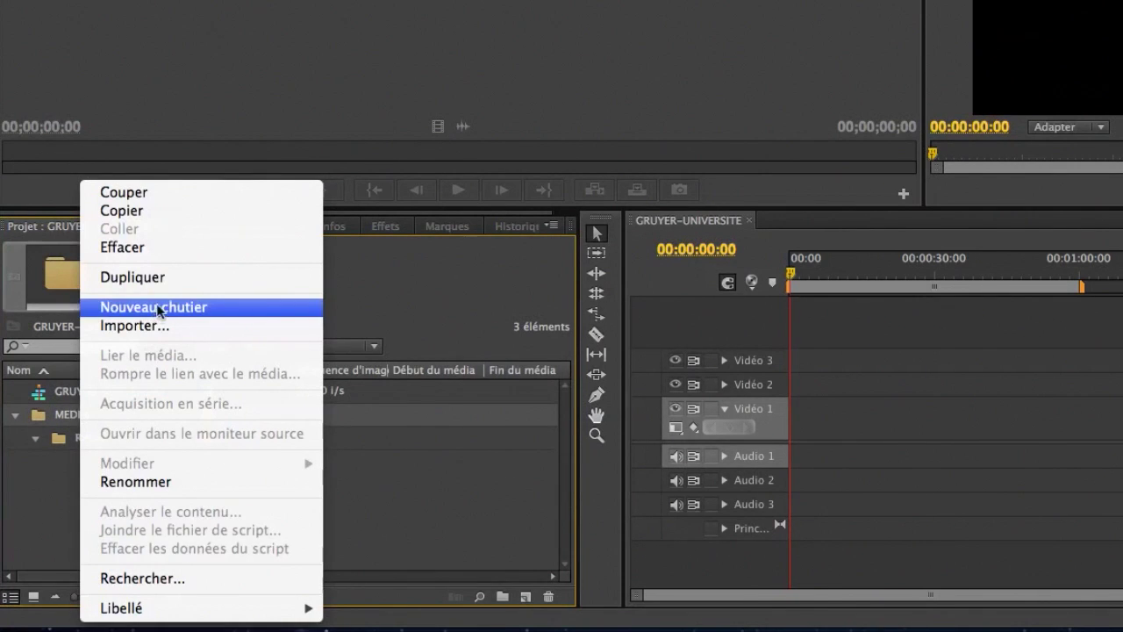
left_click(156, 307)
type("SONS")
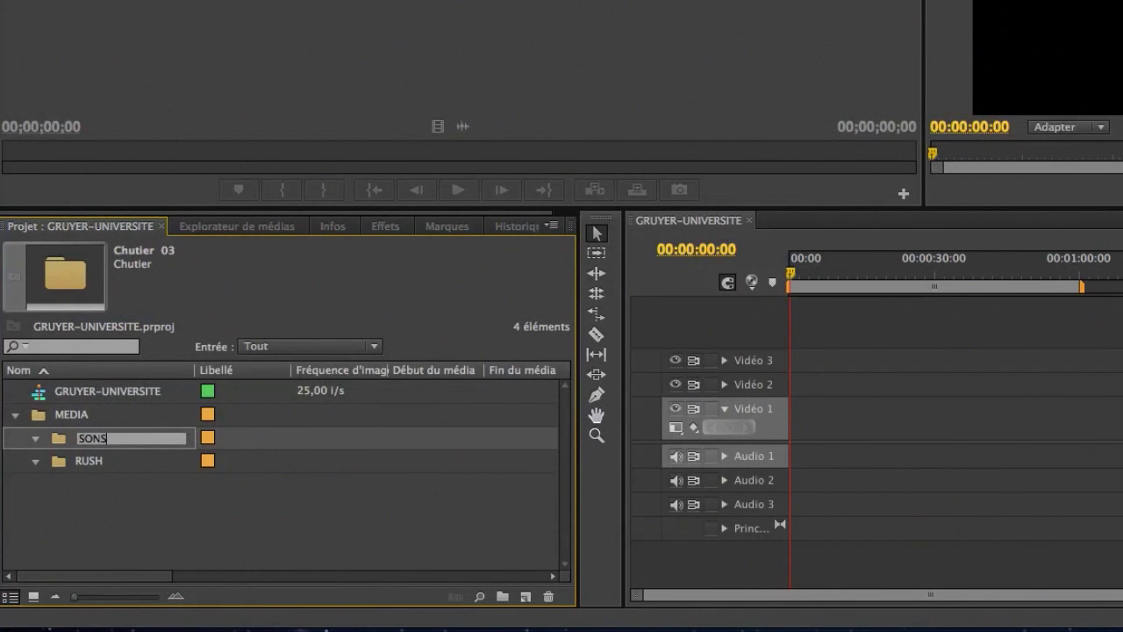
left_click(141, 531)
right_click(88, 417)
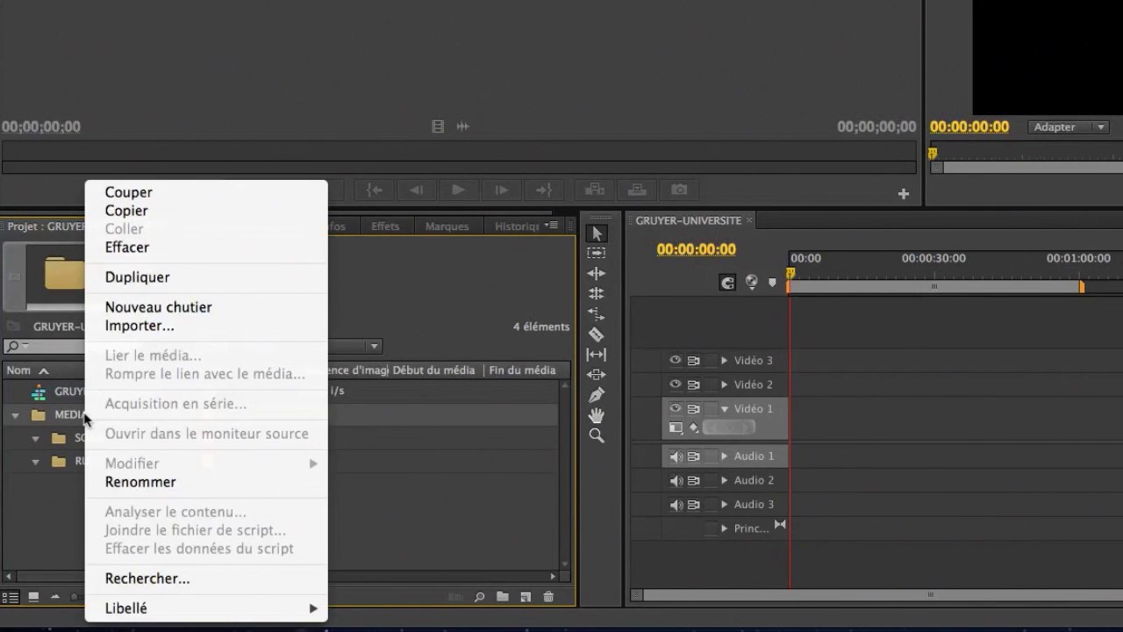
left_click(158, 307)
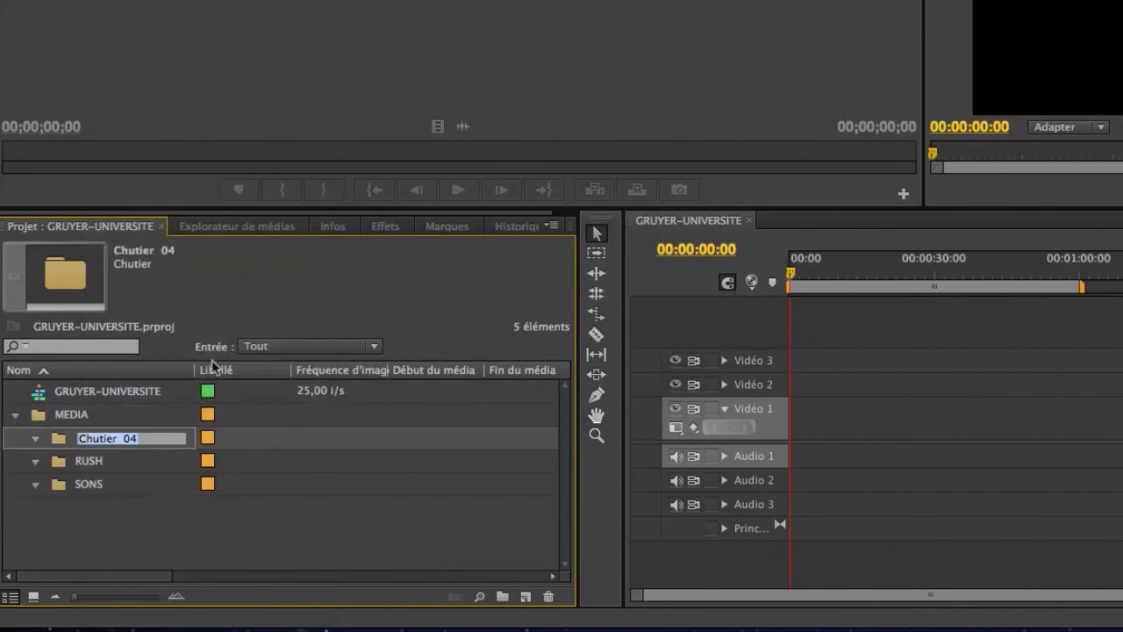
key("BackSpace")
type("IMAGES")
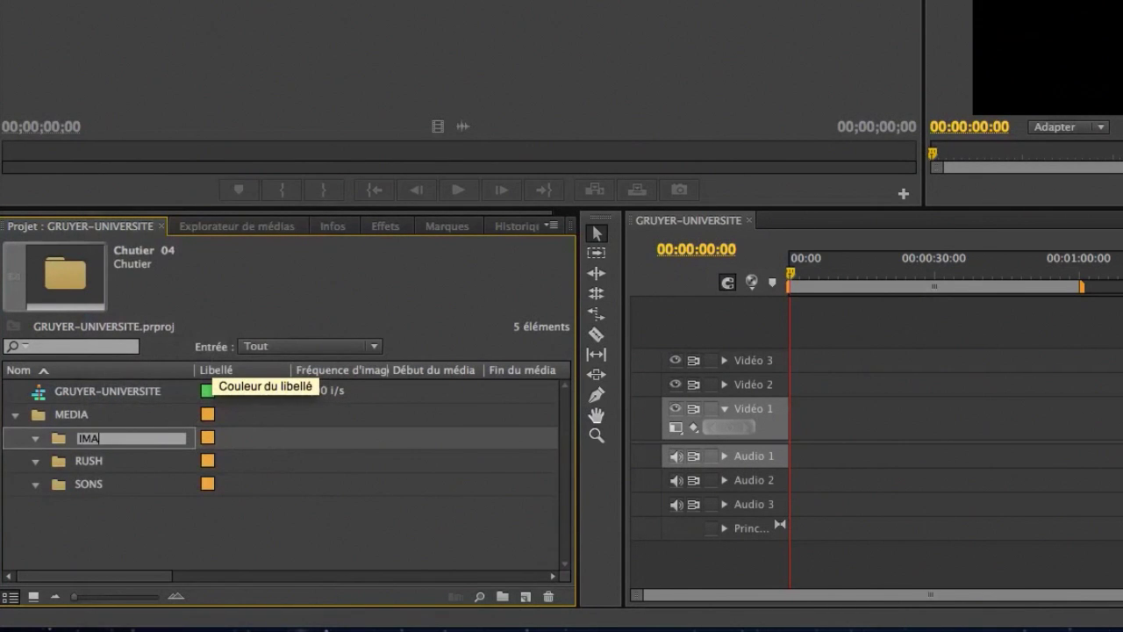
left_click(151, 528)
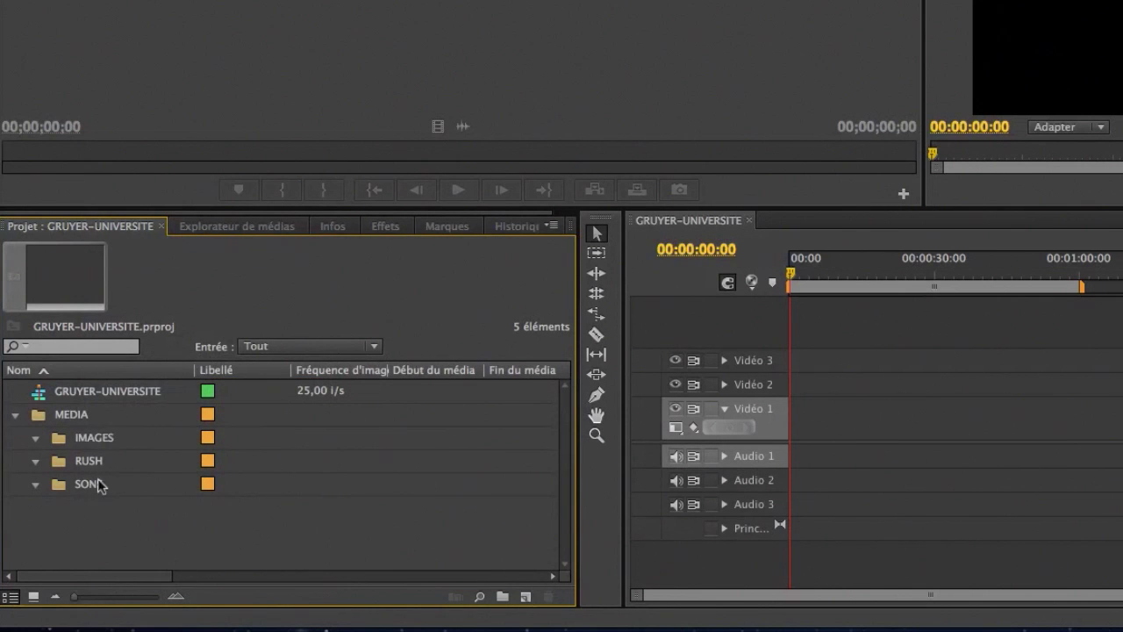
Import every MP4 clip from GRUYER/UNIVERSITE/MEDIA/RUSH into the RUSH bin
left_click(61, 461)
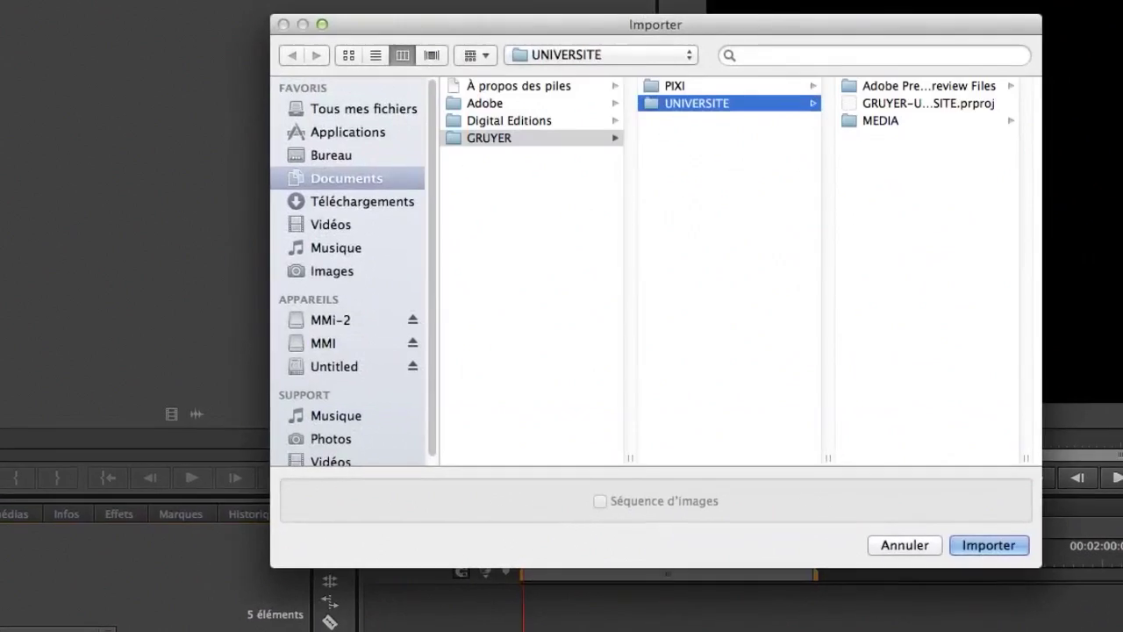
key("super+i")
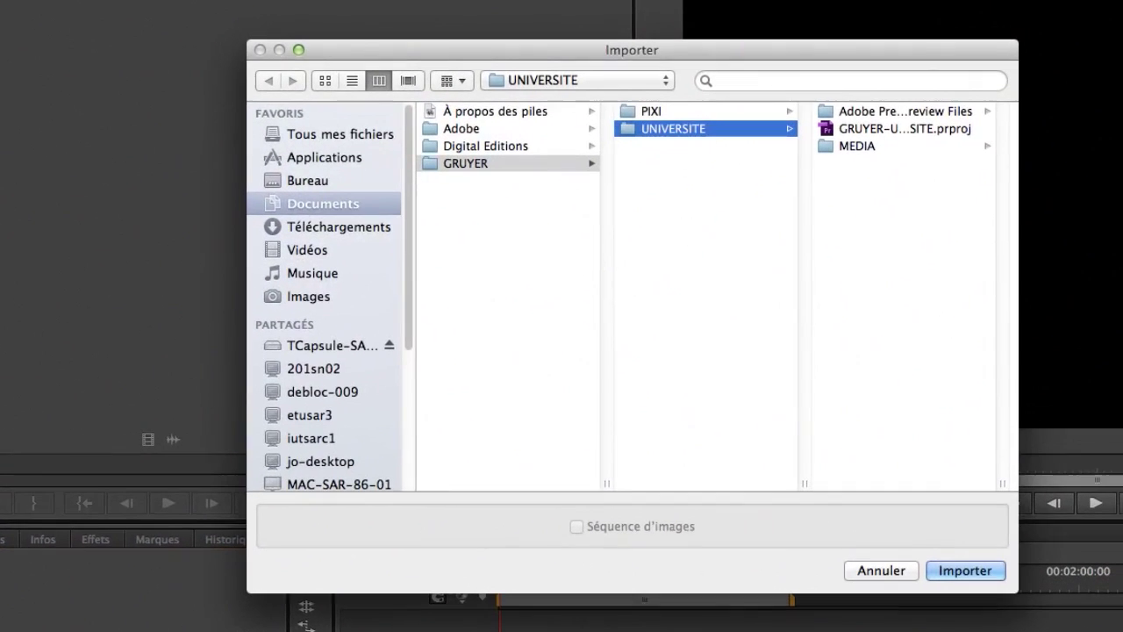
left_click(324, 210)
left_click(463, 167)
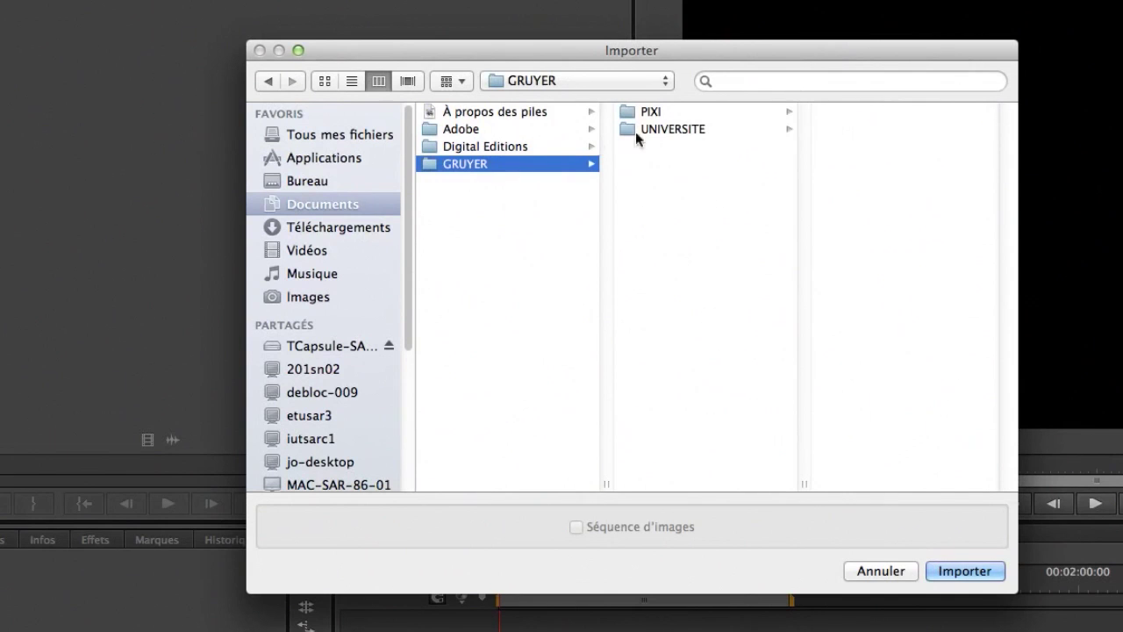
left_click(658, 132)
left_click(865, 149)
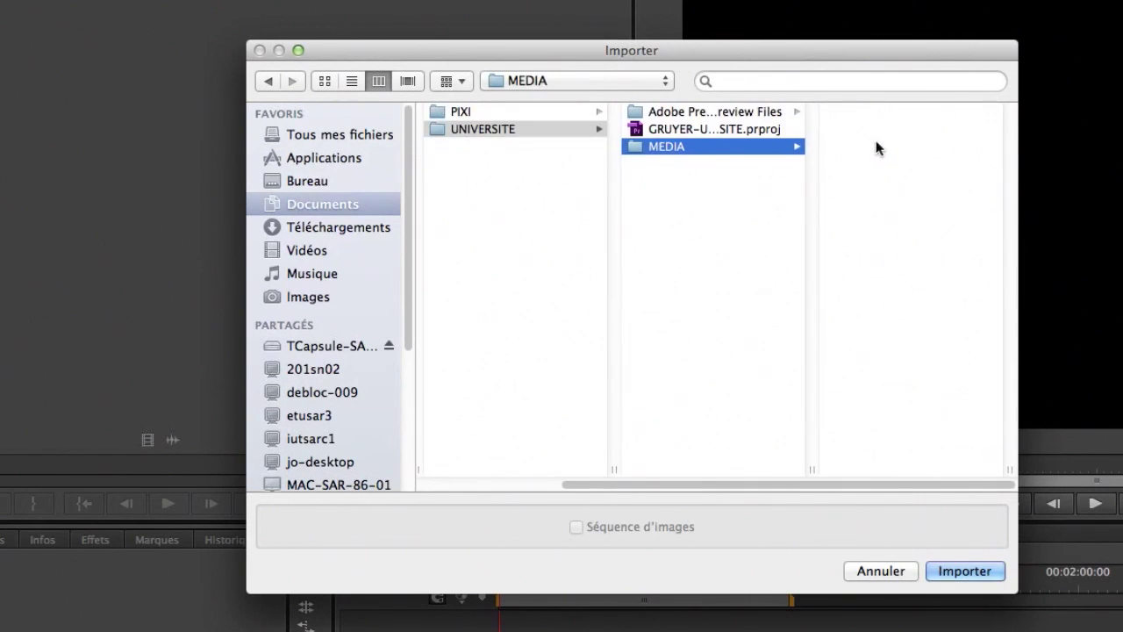
left_click(847, 129)
left_click(852, 118)
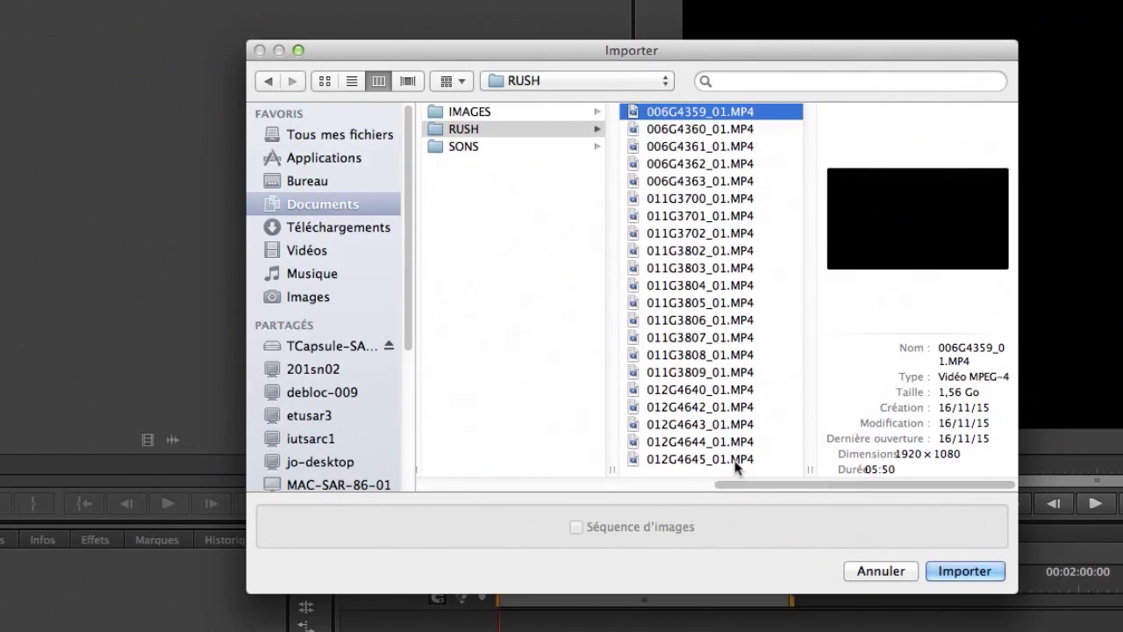
left_click(735, 460, "shift")
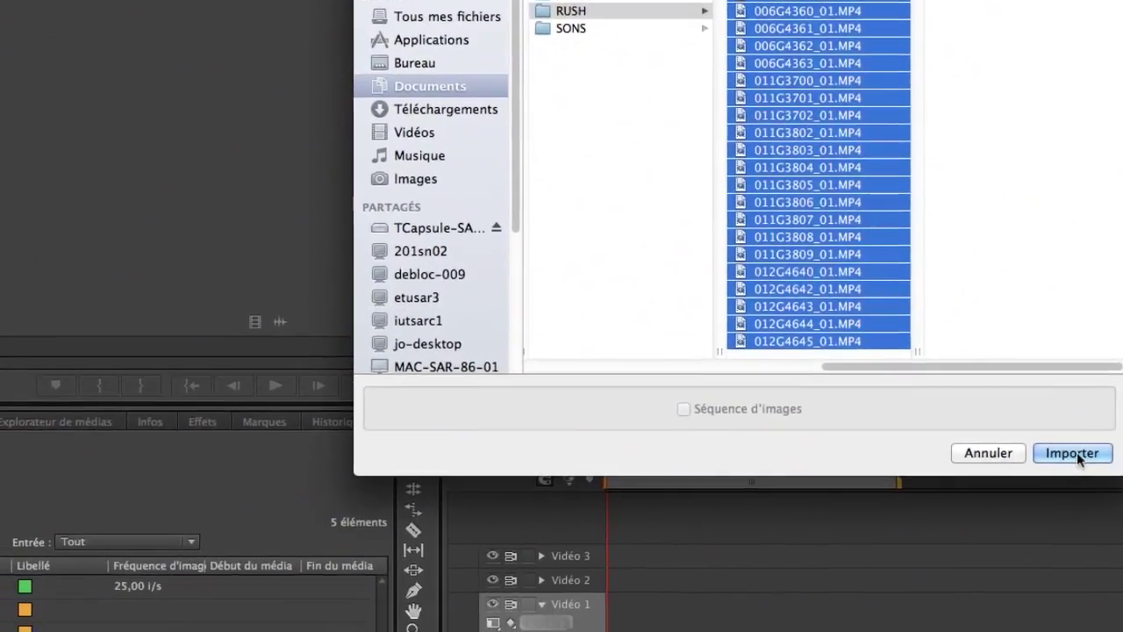
left_click(1074, 453)
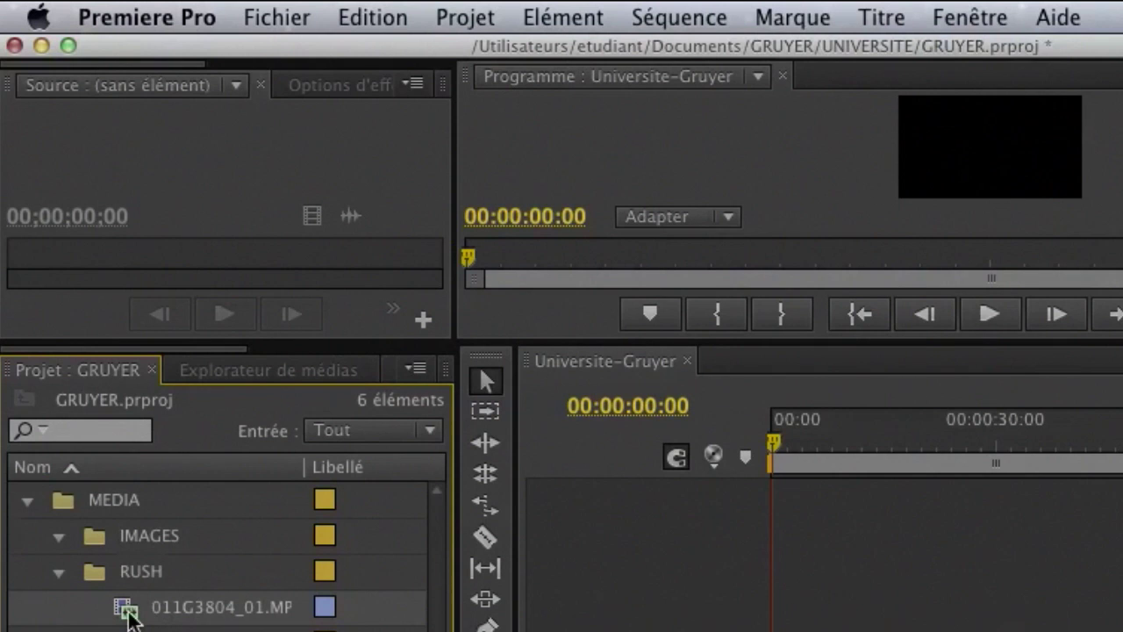
Load 011G3804_01.MP4 into the Source monitor, play it, then stop playback
double_click(129, 610)
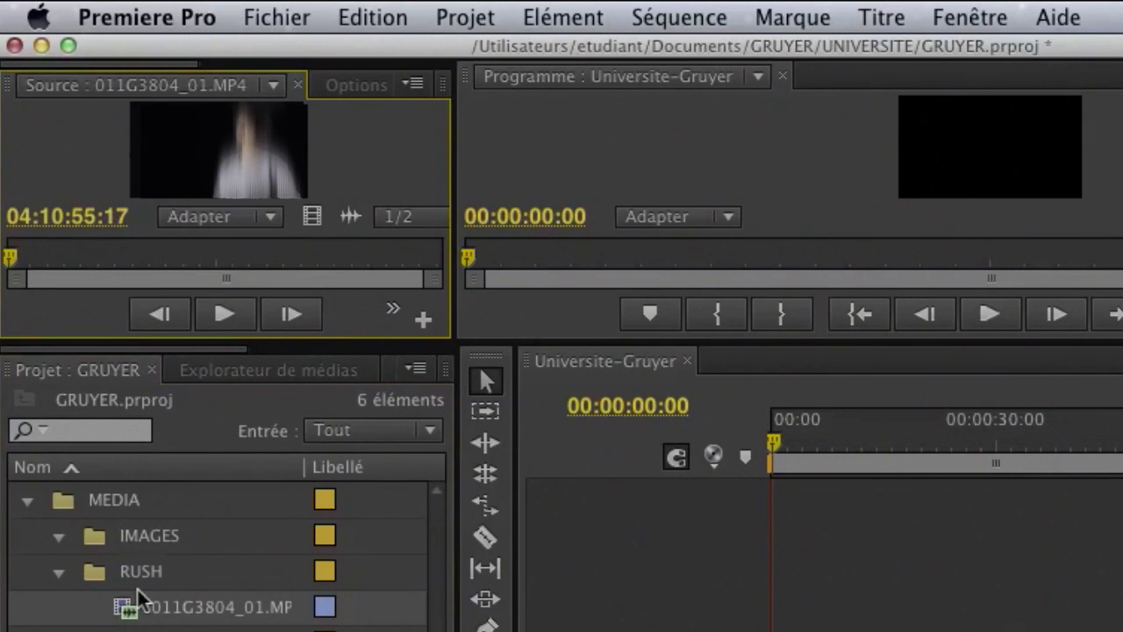
left_click(225, 314)
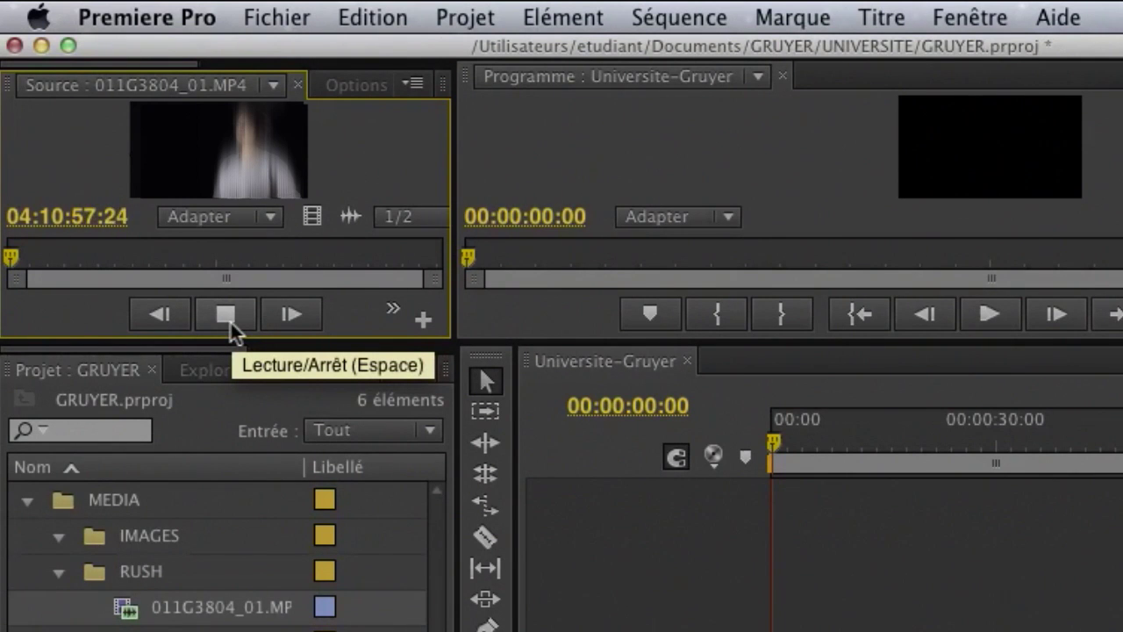
left_click(229, 326)
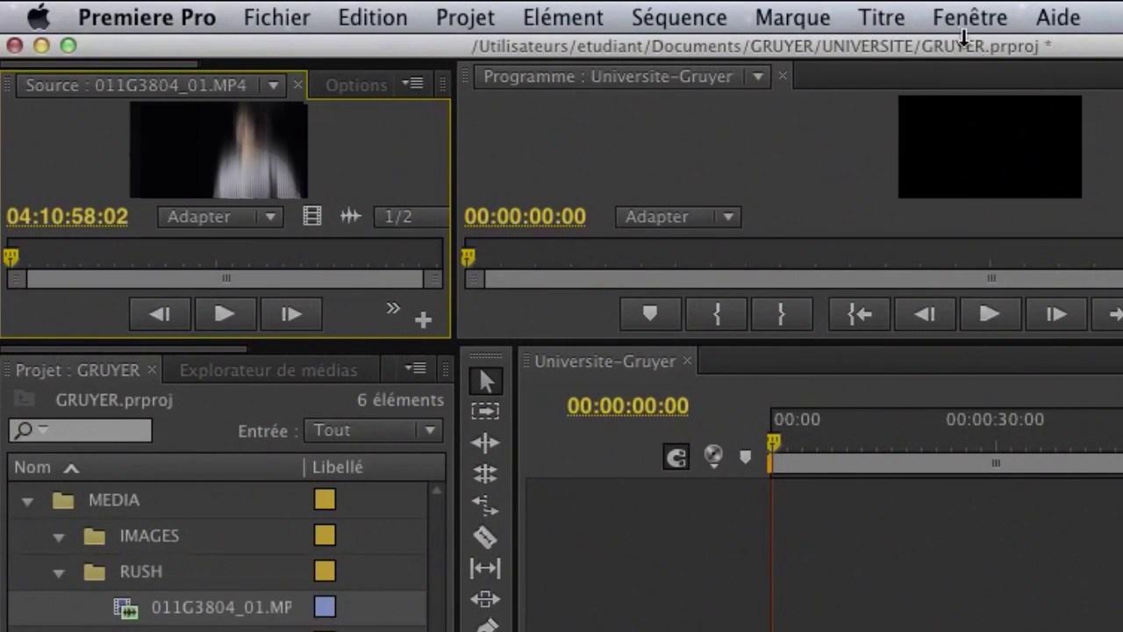
Reset the current Montage workspace to its default panel layout and confirm with Oui
left_click(963, 25)
mouse_move(978, 54)
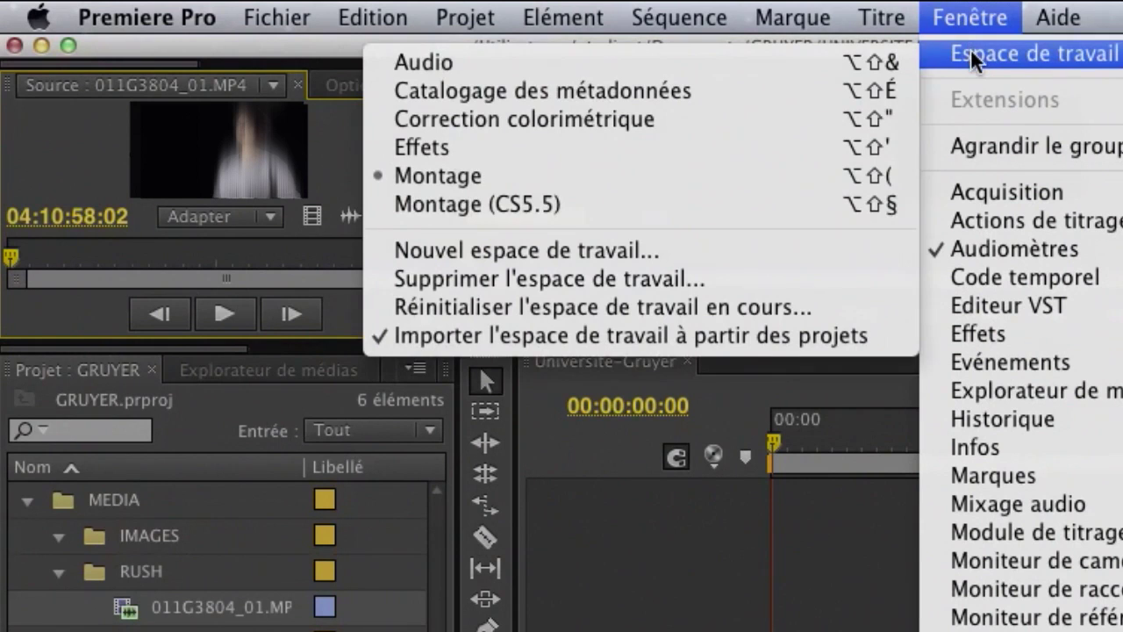
left_click(696, 302)
left_click(664, 355)
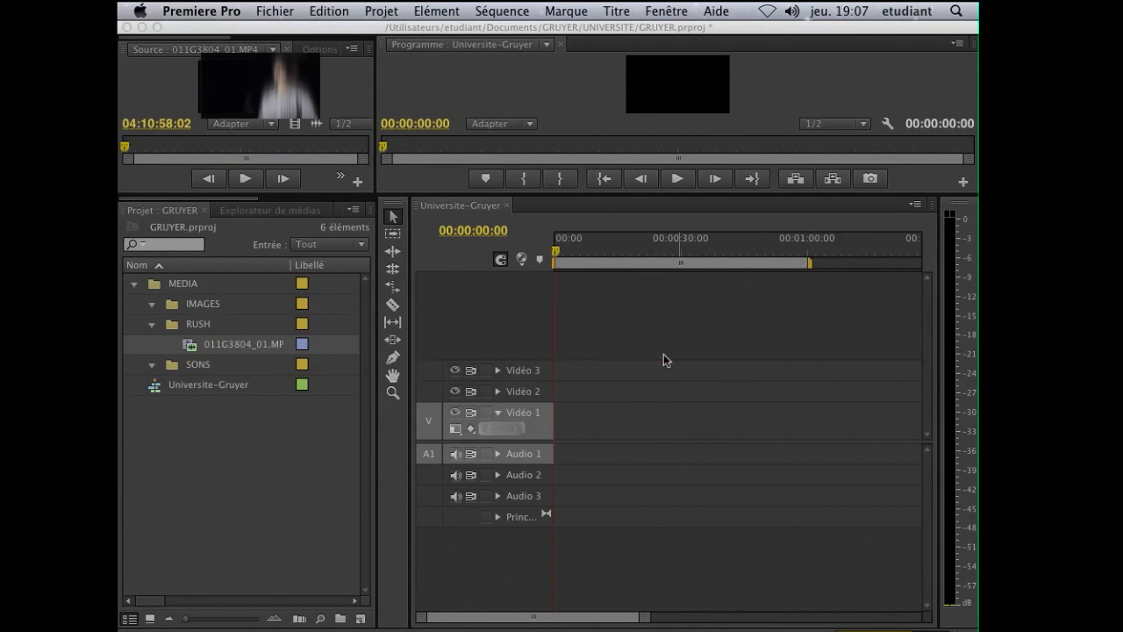